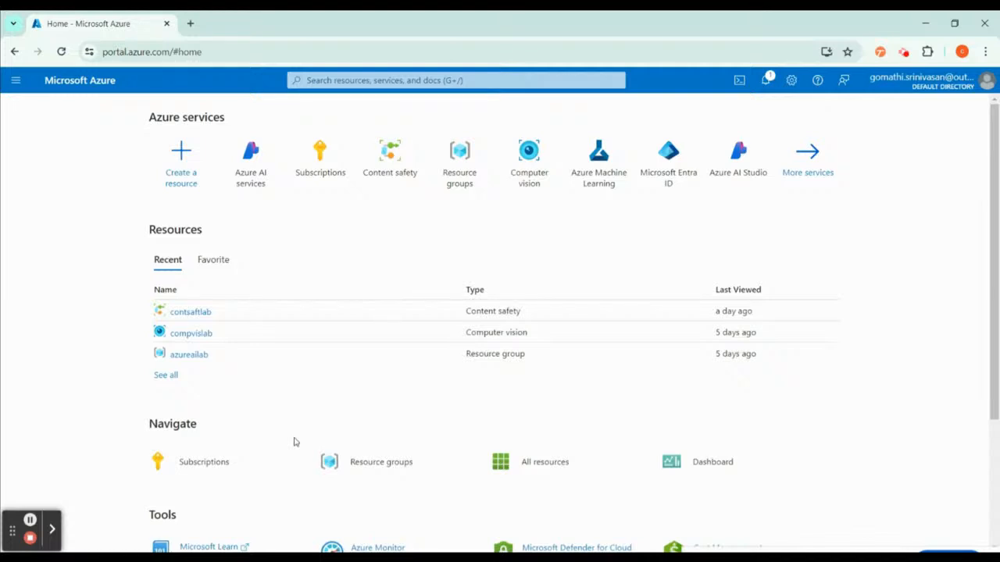
click(190, 52)
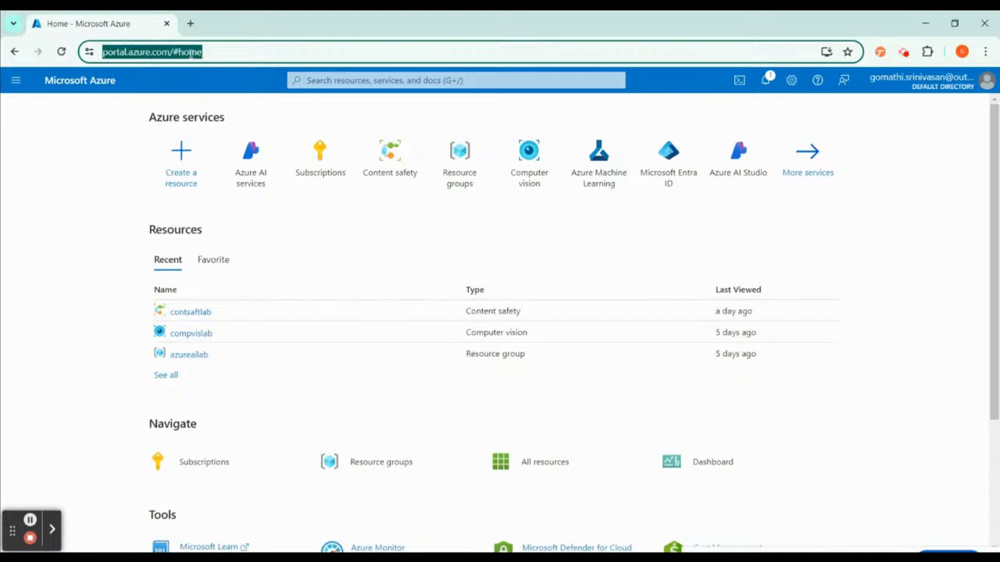
click(82, 134)
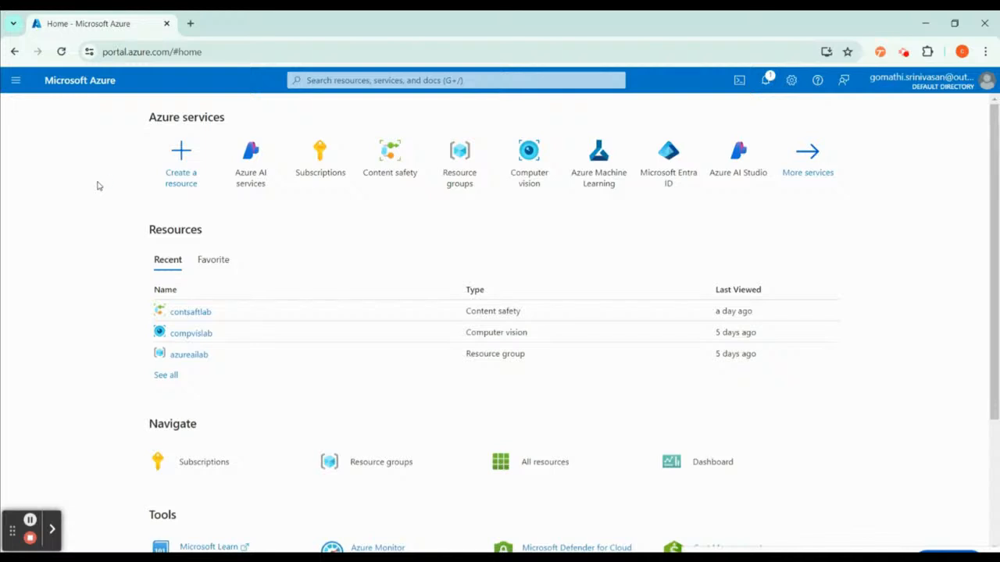
click(126, 53)
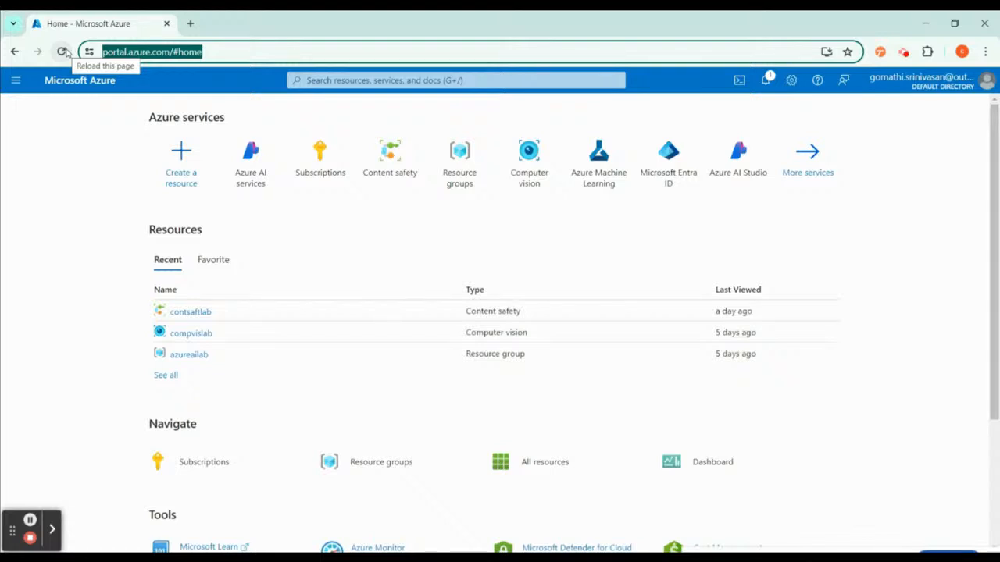
- Start creating a new resource and search the marketplace for "azure ai services"
click(182, 183)
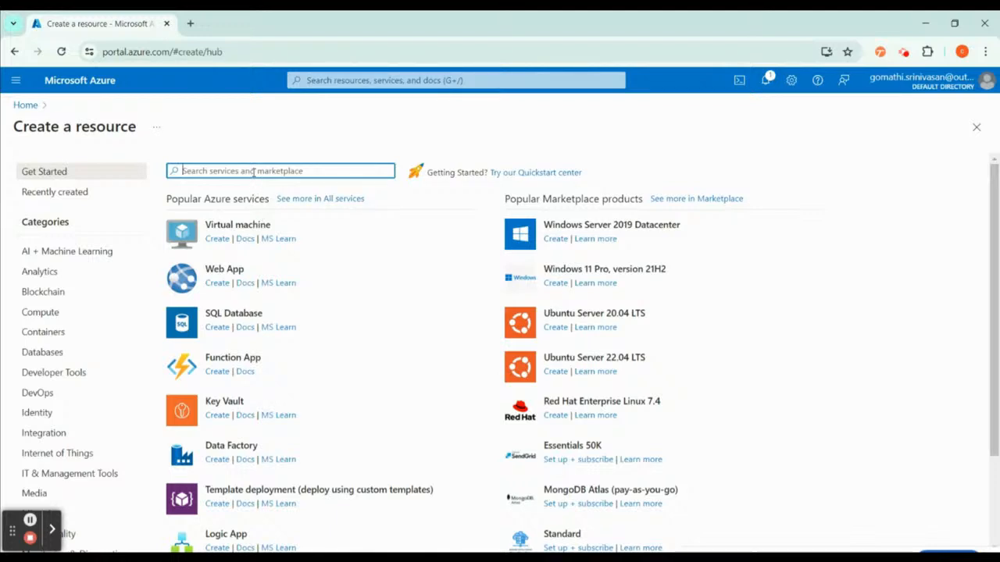
click(253, 172)
text(azure)
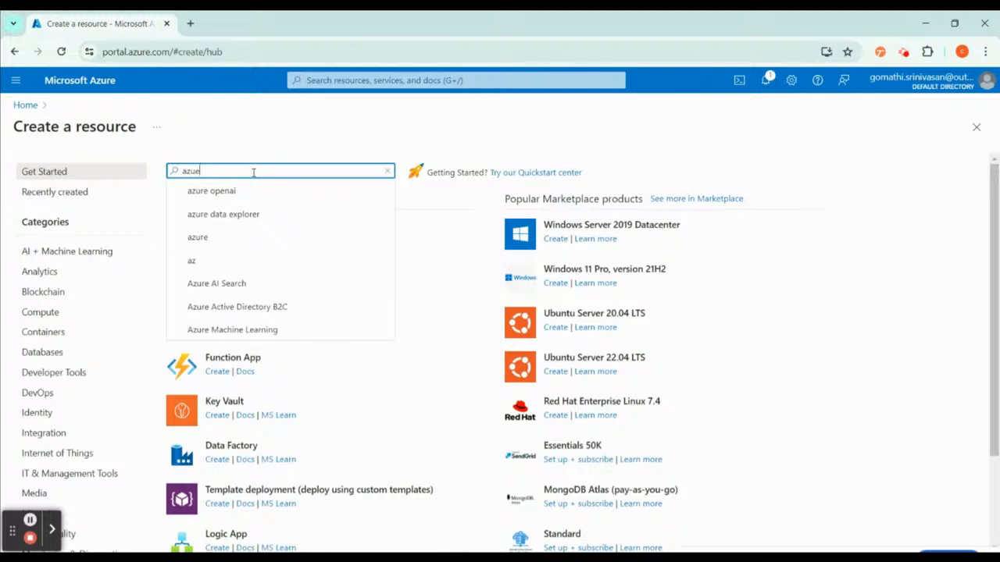
text( ai)
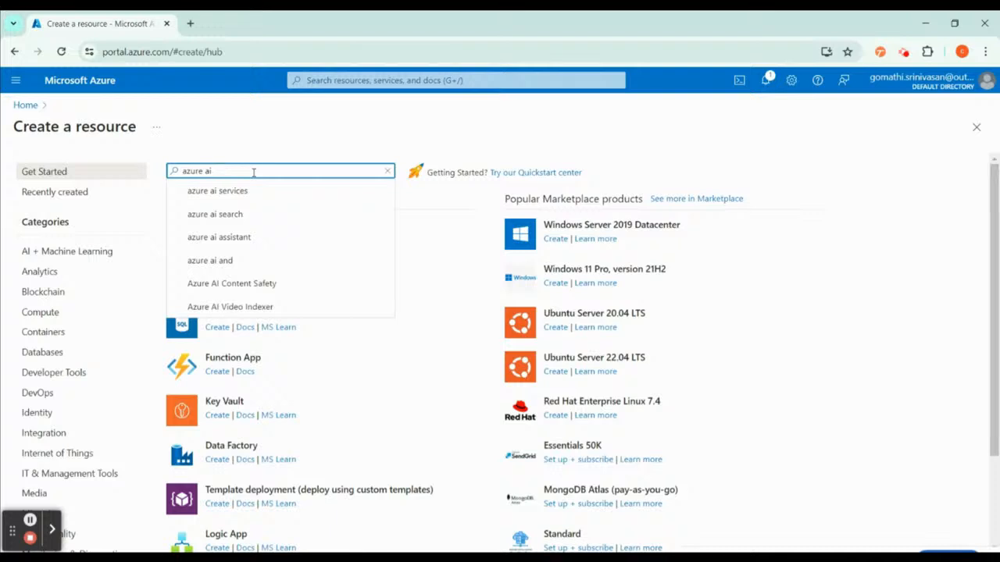
key(Down)
key(Return)
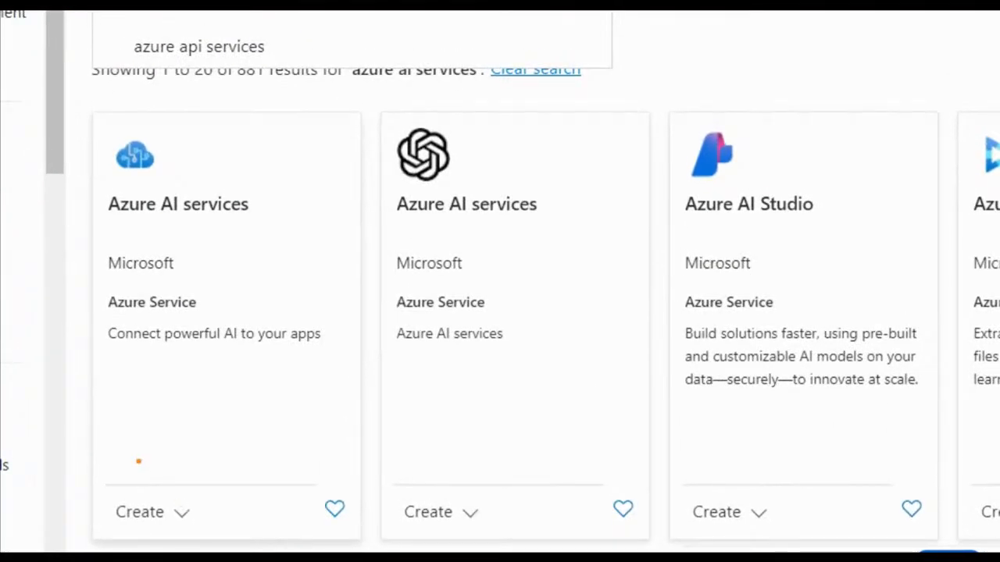
mouse_move(138, 461)
mouse_down()
mouse_move(81, 486)
mouse_move(250, 497)
mouse_move(105, 452)
mouse_up()
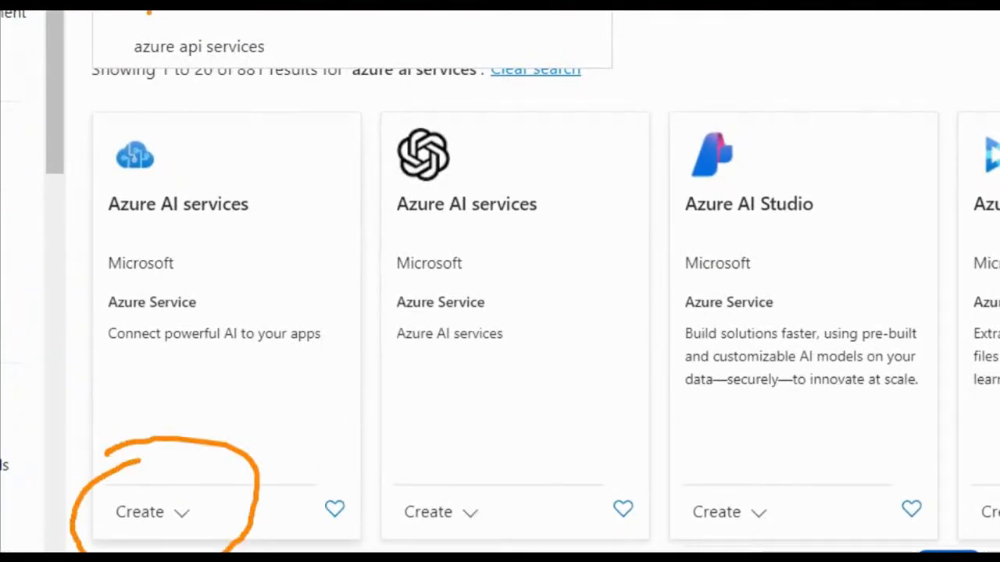
mouse_move(189, 102)
mouse_down()
mouse_move(103, 132)
mouse_move(280, 216)
mouse_move(78, 104)
mouse_up()
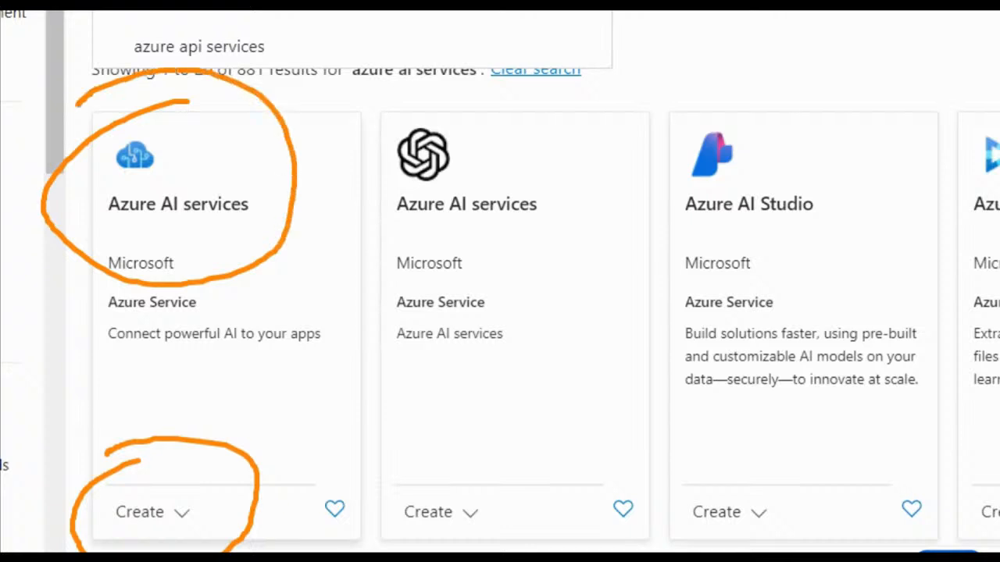
drag(313, 137, 543, 233)
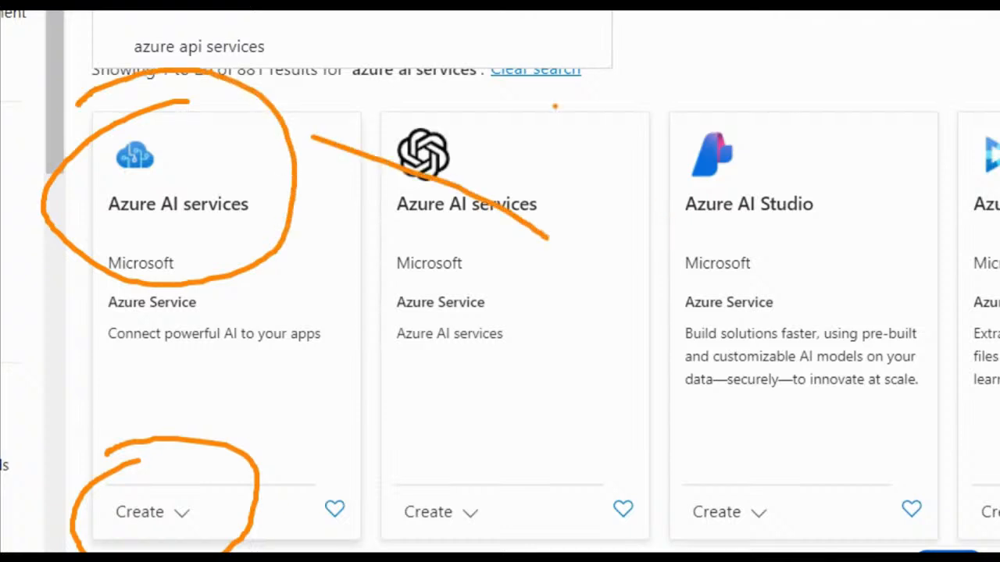
drag(554, 106, 407, 373)
key(Escape)
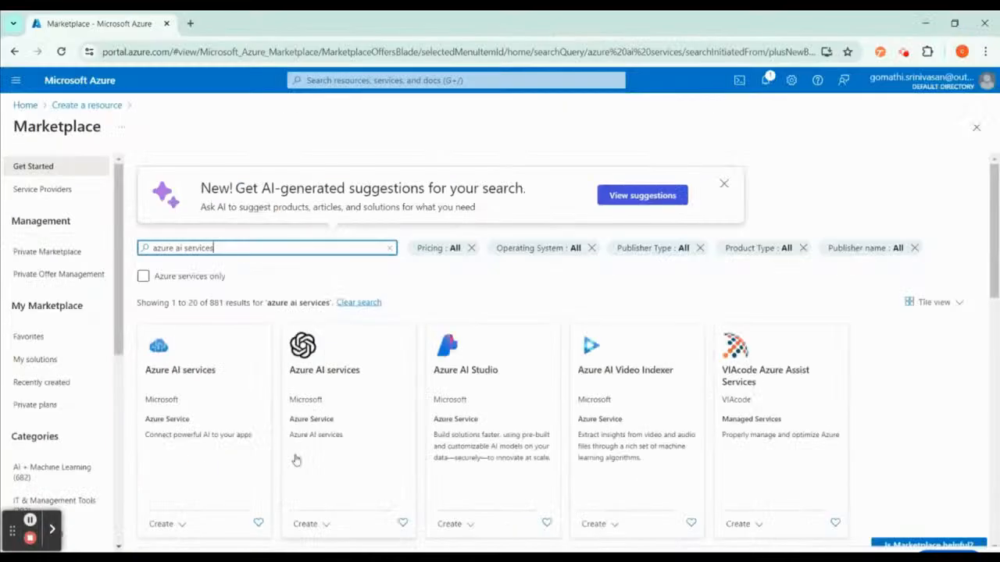
- Open the creation form for the Azure AI services multi-service resource and examine its resource group and region options
click(163, 524)
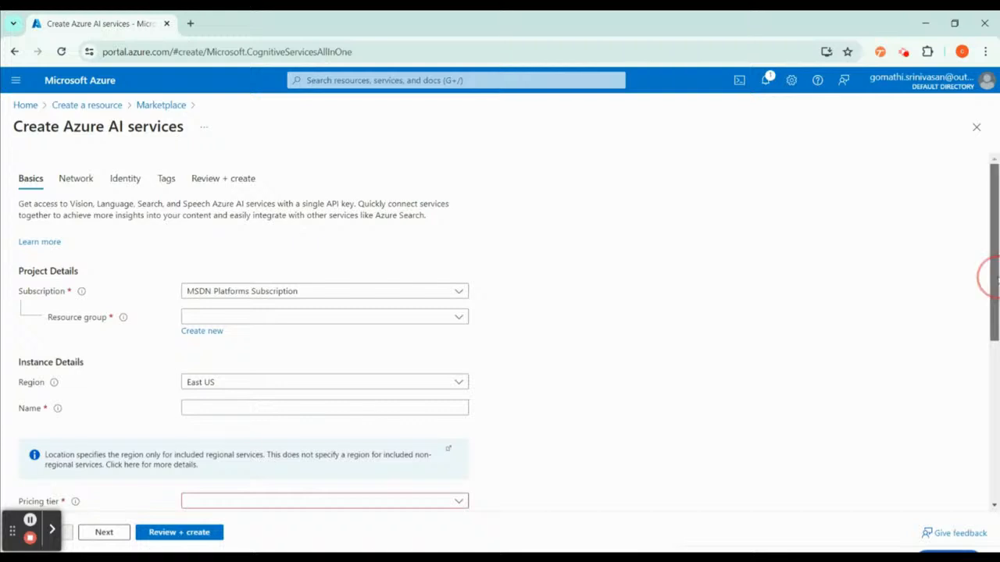
drag(990, 277, 998, 311)
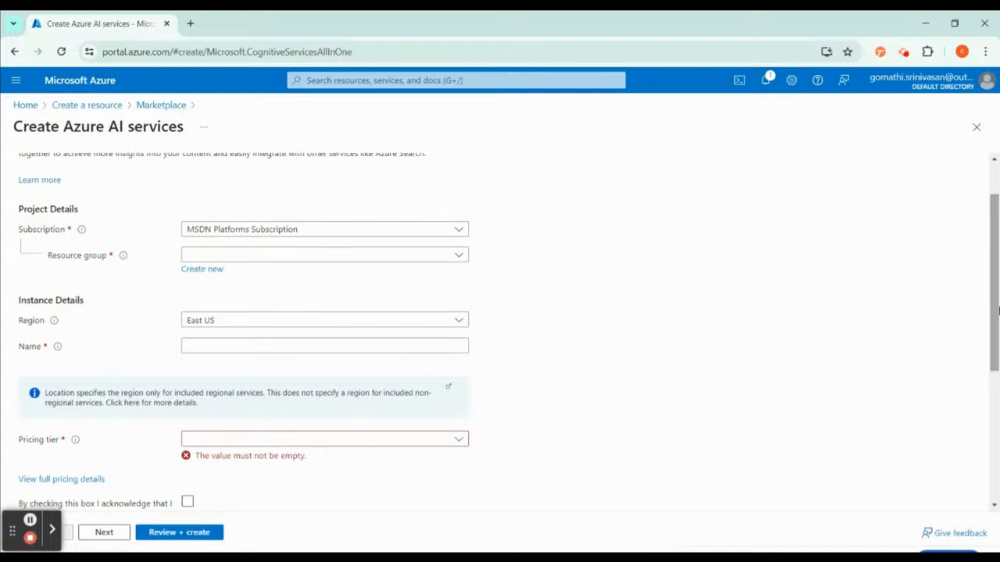
click(289, 257)
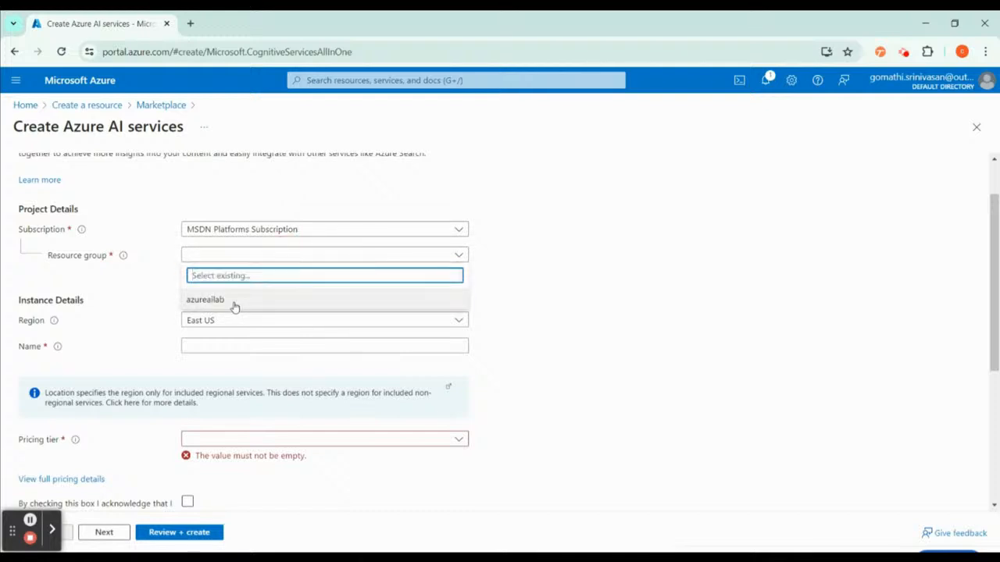
click(544, 244)
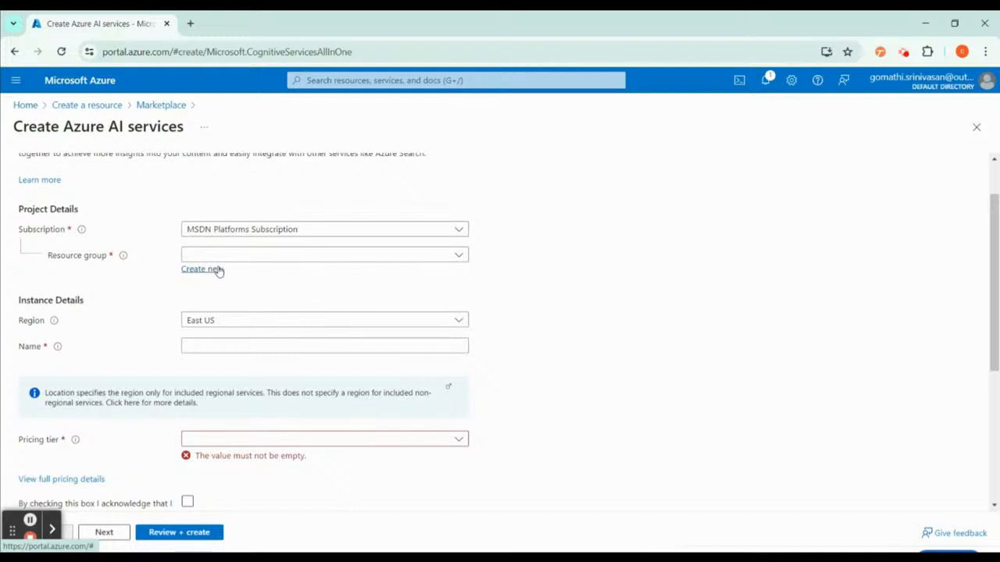
click(225, 324)
click(225, 324)
click(276, 341)
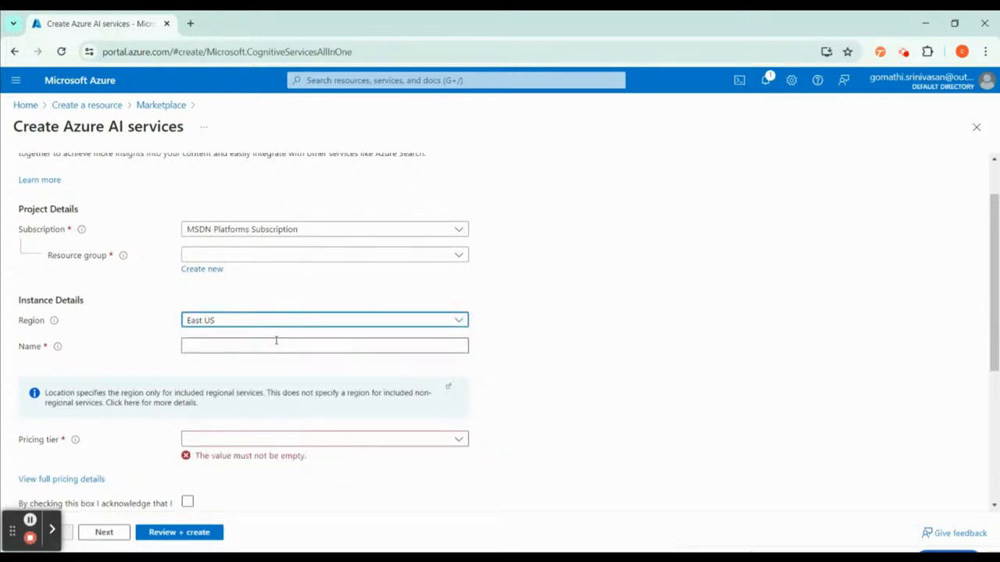
click(830, 343)
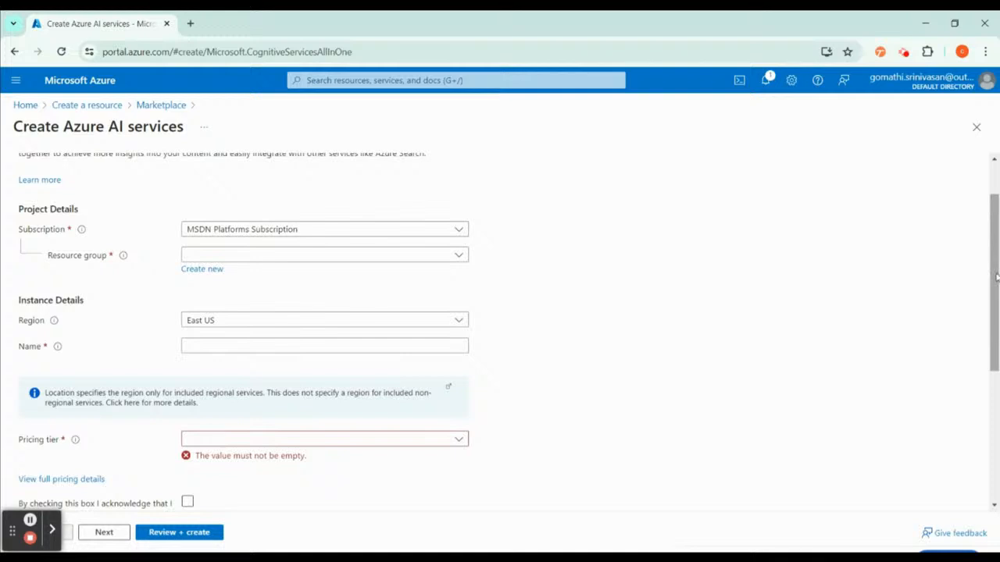
scroll(996, 276, down, 2)
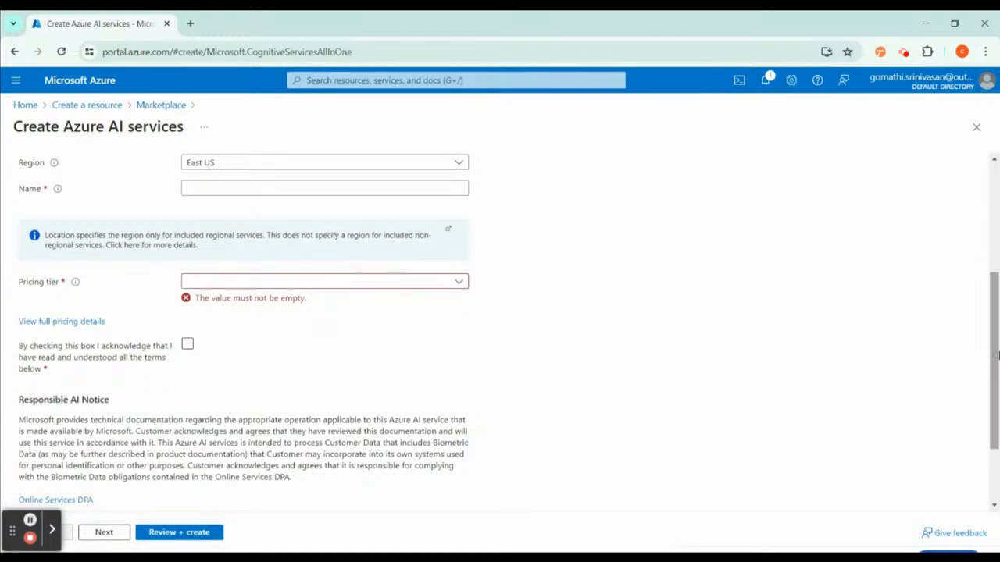
- Set the pricing tier to Standard S0 and acknowledge the terms of the Azure AI services resource
click(279, 282)
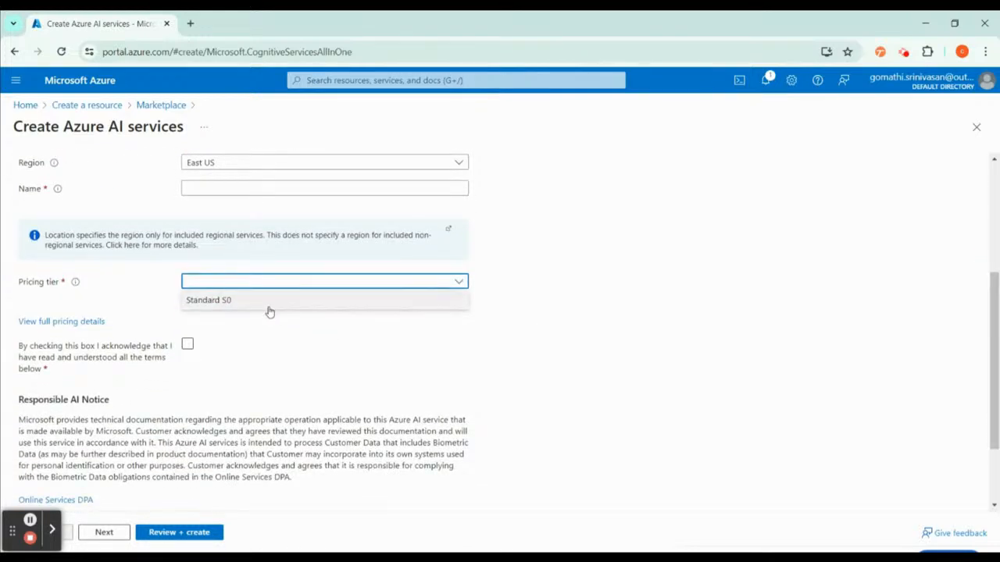
click(268, 303)
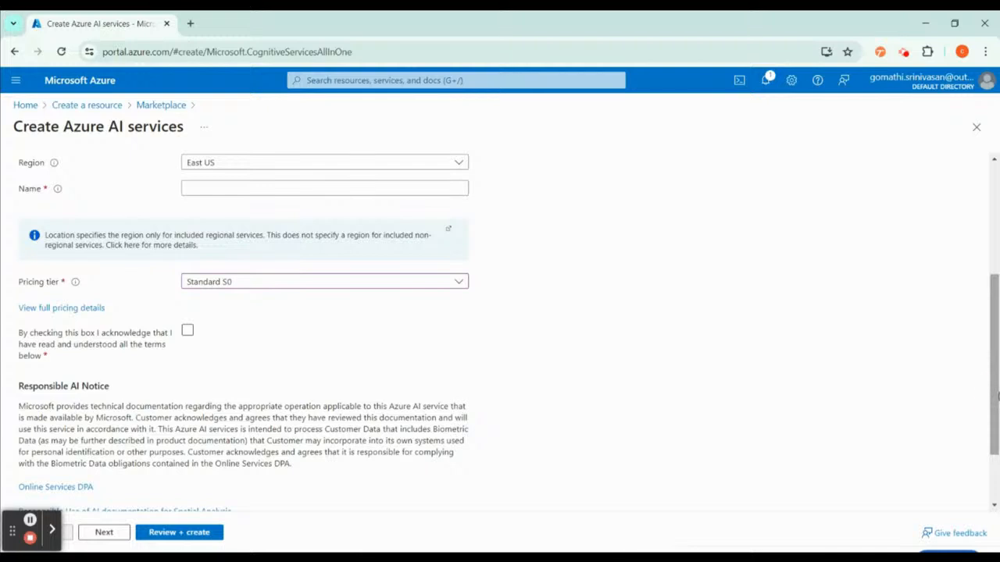
drag(997, 397, 997, 403)
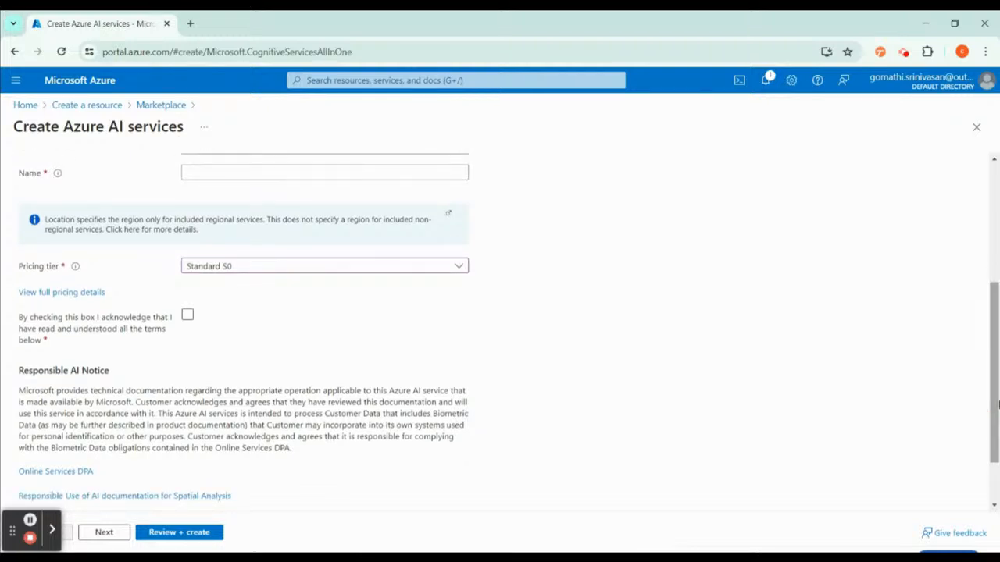
click(187, 317)
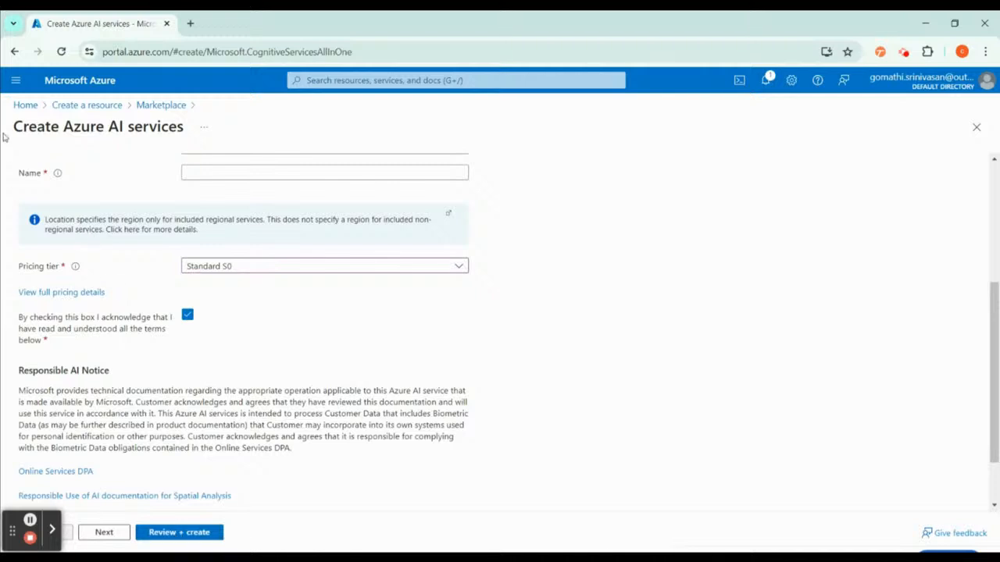
- Leave the creation form, discarding its unsaved edits, and open Vision Studio from the recent compvislab resource
click(25, 107)
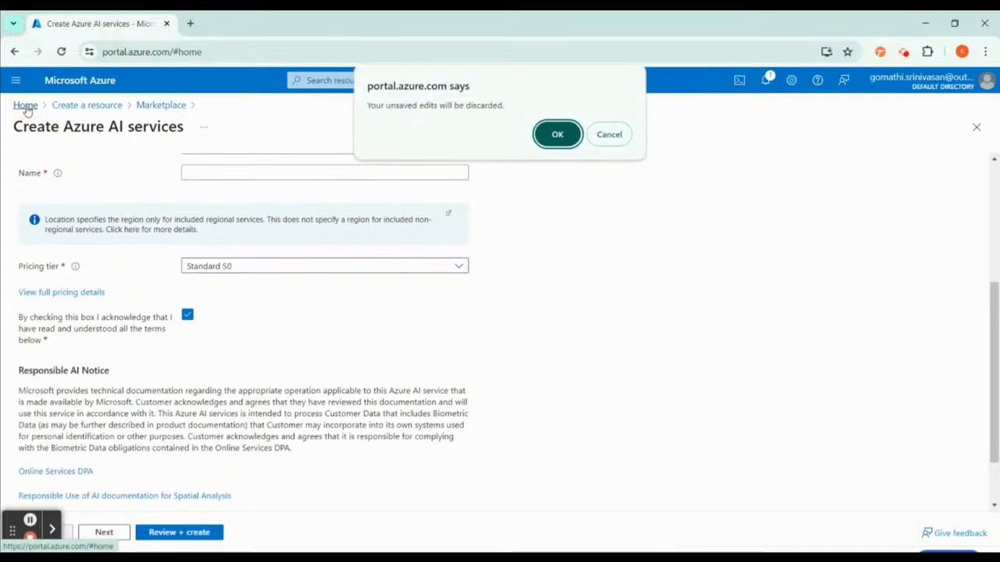
click(556, 135)
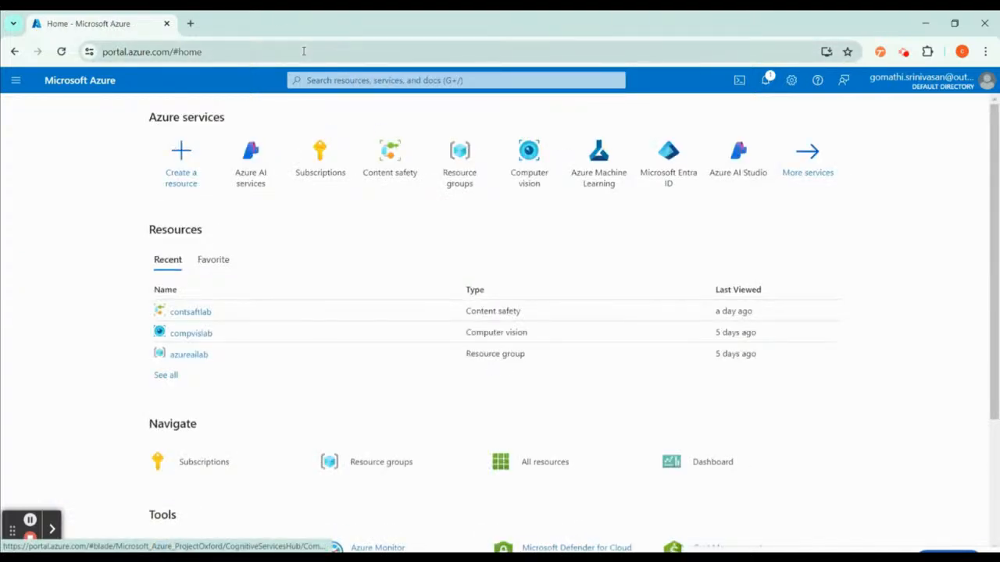
click(185, 334)
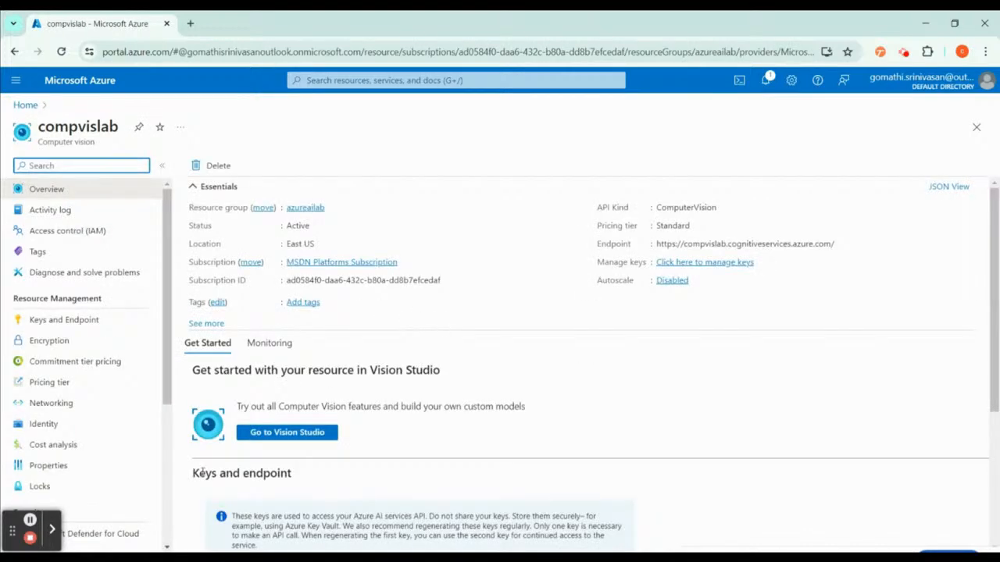
click(270, 438)
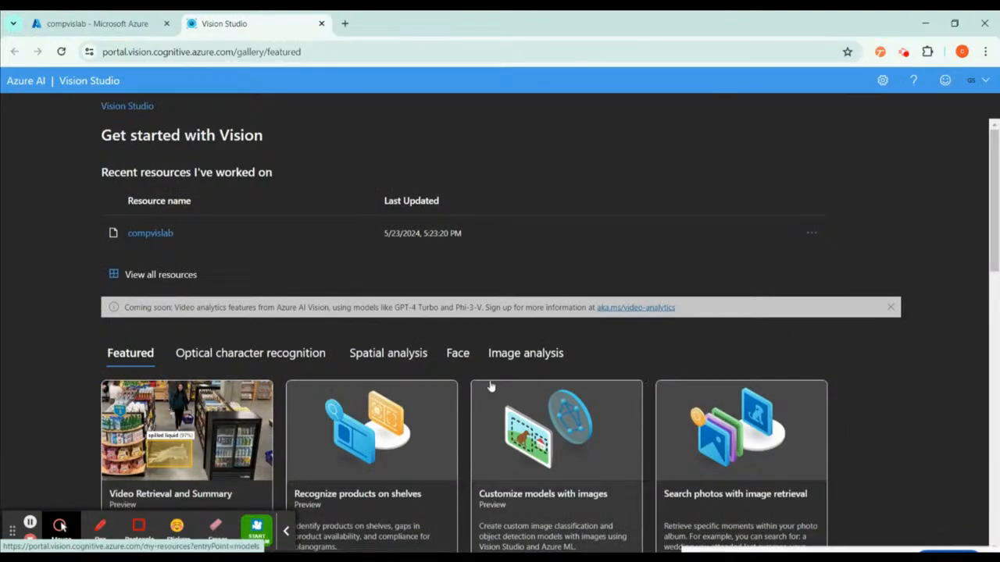
- Open the "Detect faces in an image" demo from the Face category
click(464, 358)
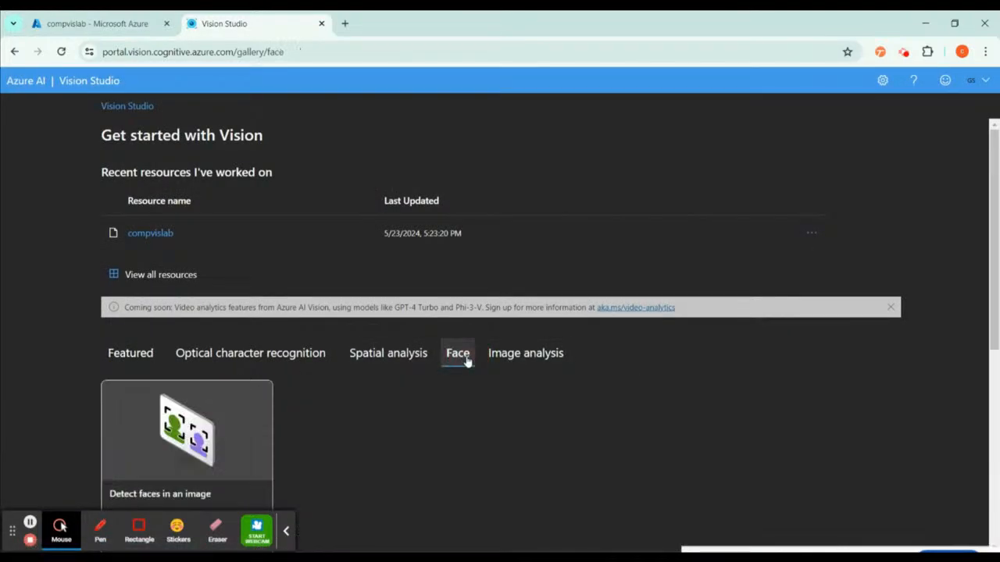
scroll(466, 359, down, 3)
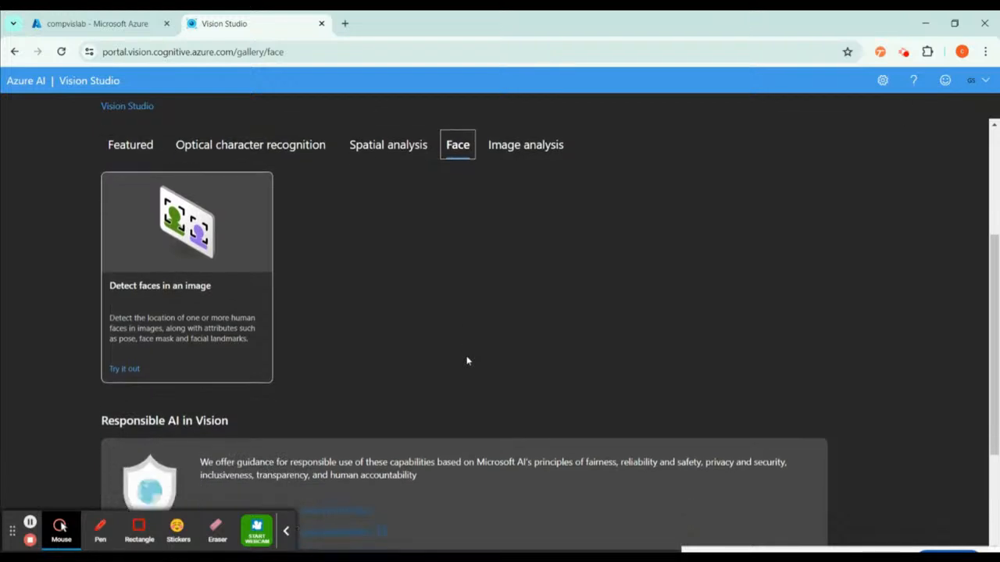
click(125, 368)
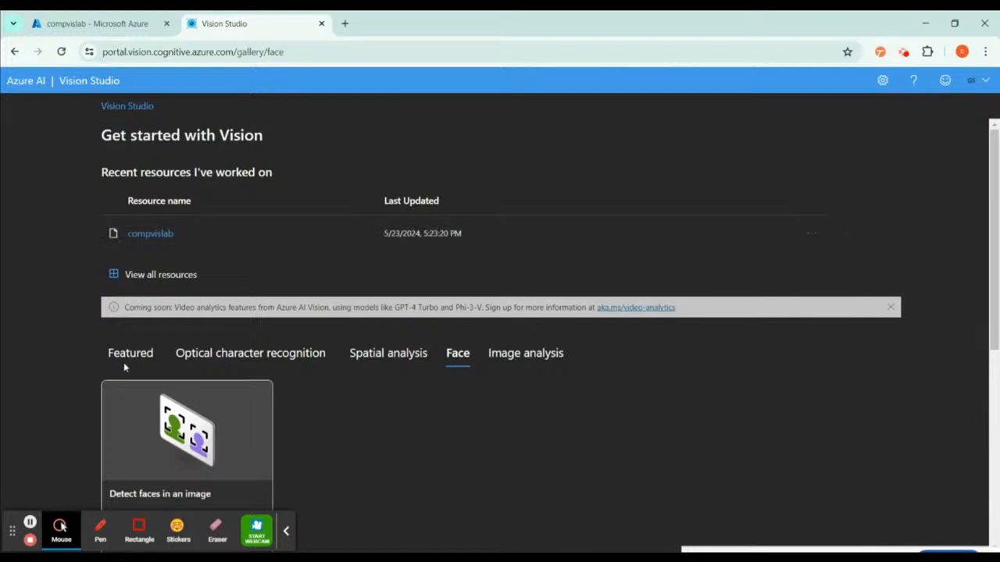
click(133, 503)
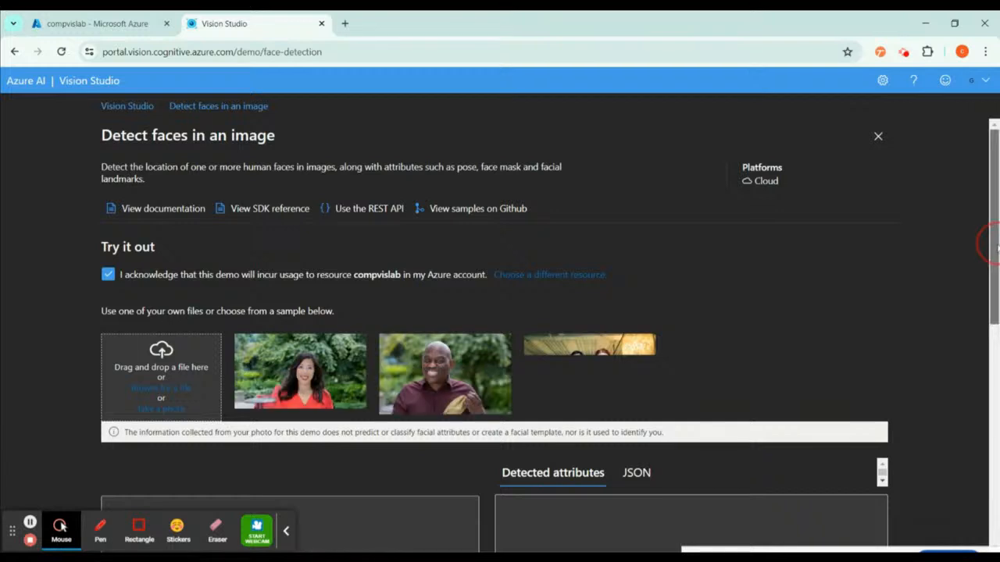
- Load the image store-camera-1.jpg from the Desktop folder into the face detection demo
drag(997, 245, 997, 301)
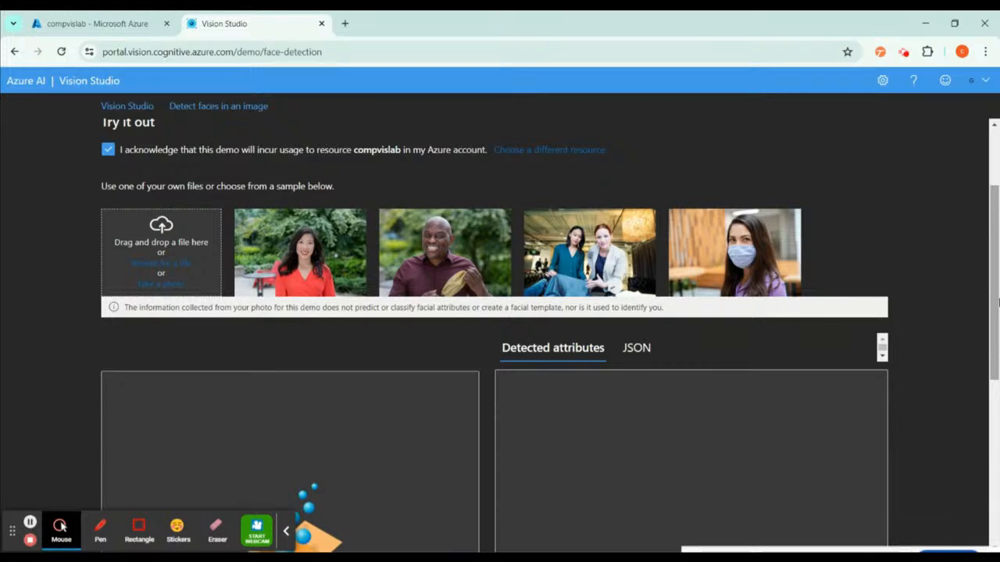
scroll(998, 303, down, 1)
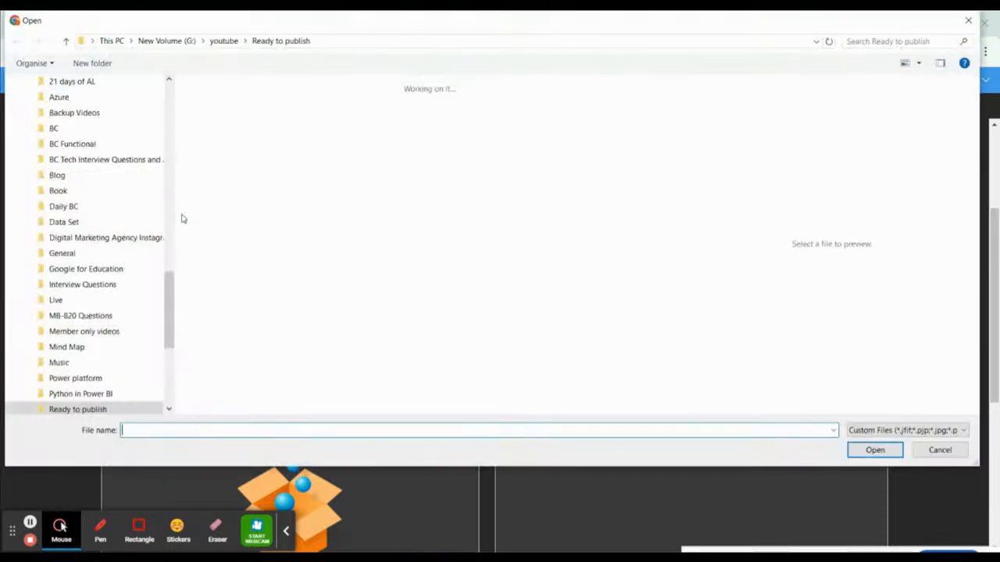
click(166, 41)
scroll(161, 213, up, 10)
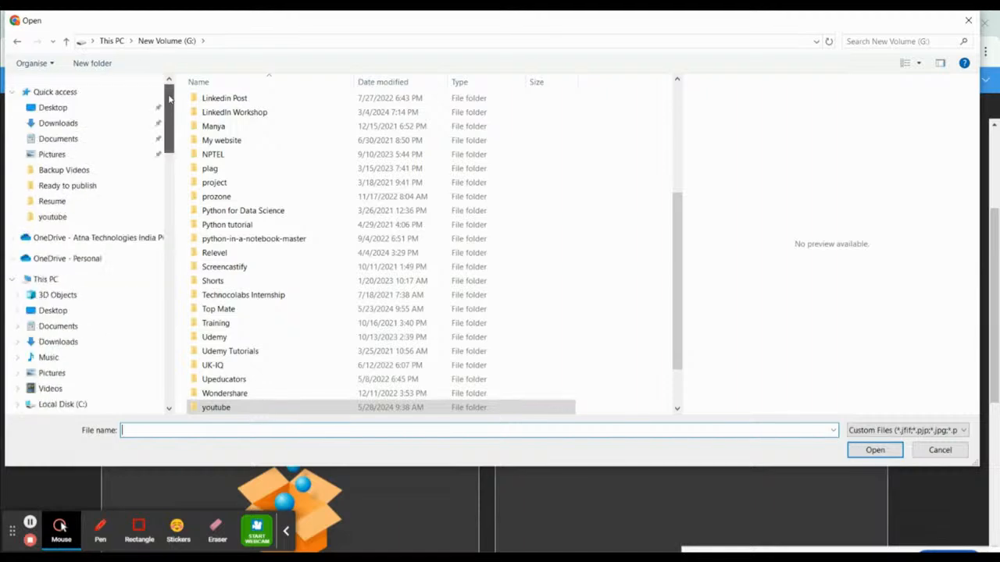
click(53, 107)
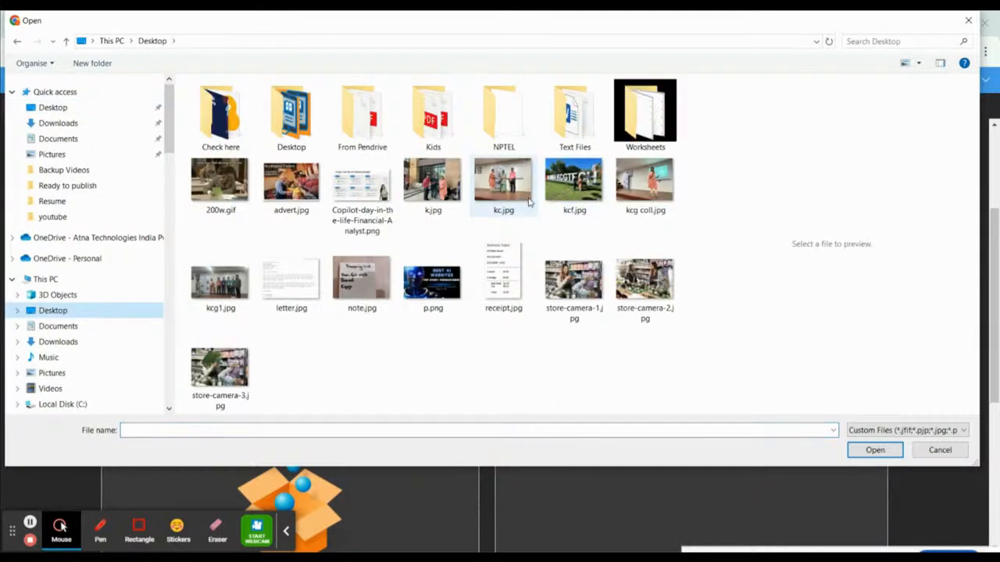
click(574, 301)
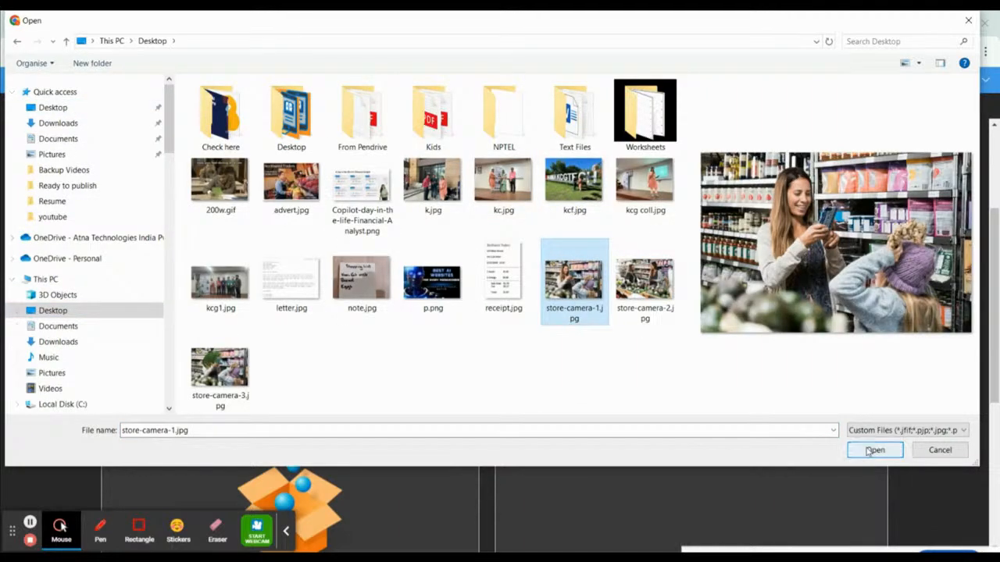
click(868, 450)
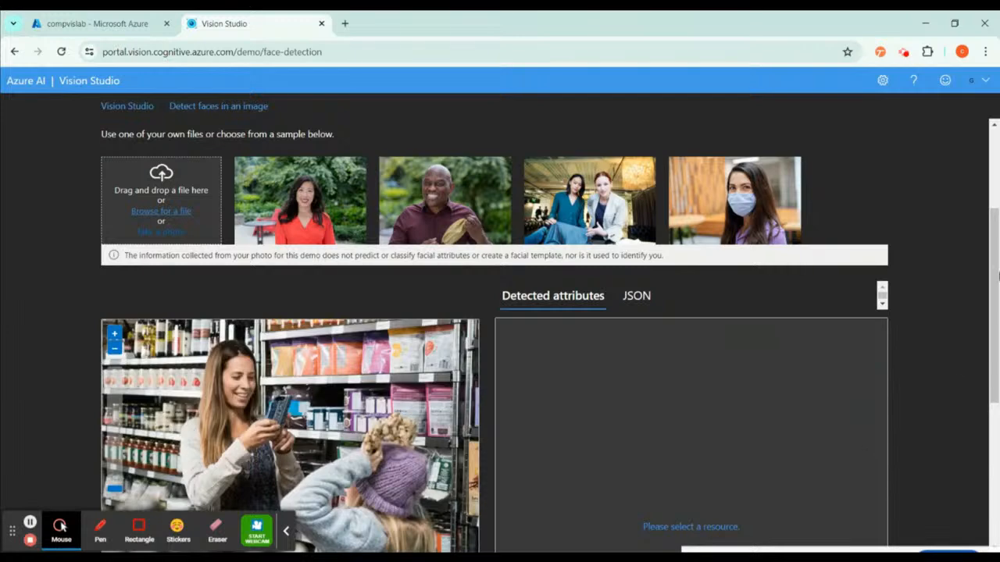
- Check which resource the demo uses and look through the Azure resources available in the MSDN Platforms Subscription
drag(993, 237, 985, 157)
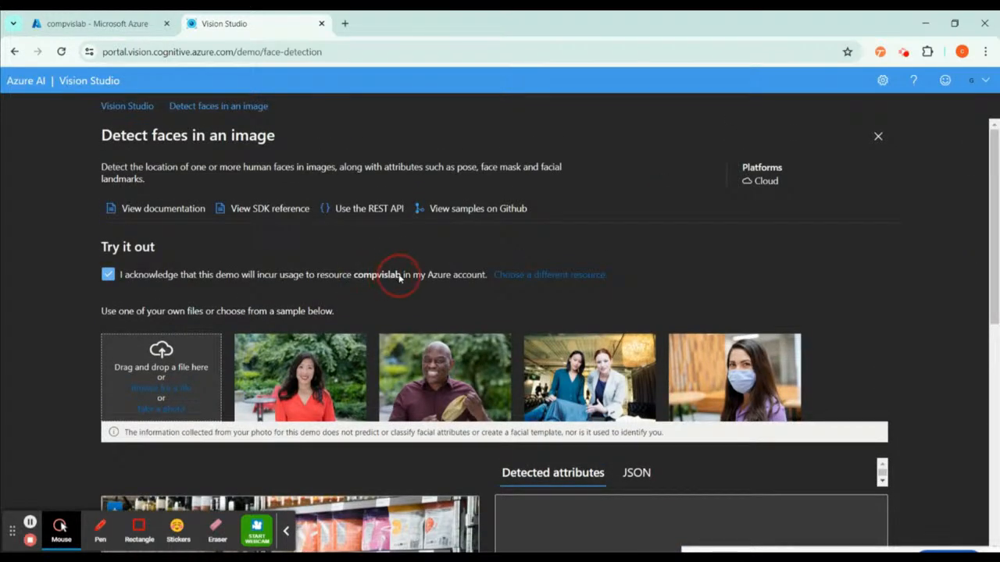
scroll(992, 200, down, 4)
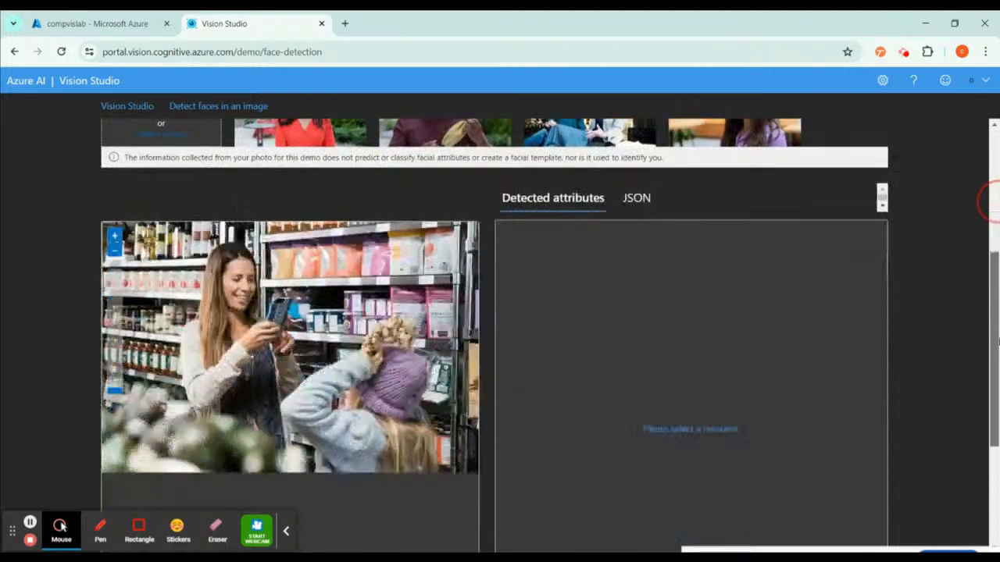
scroll(989, 201, down, 2)
scroll(988, 200, up, 1)
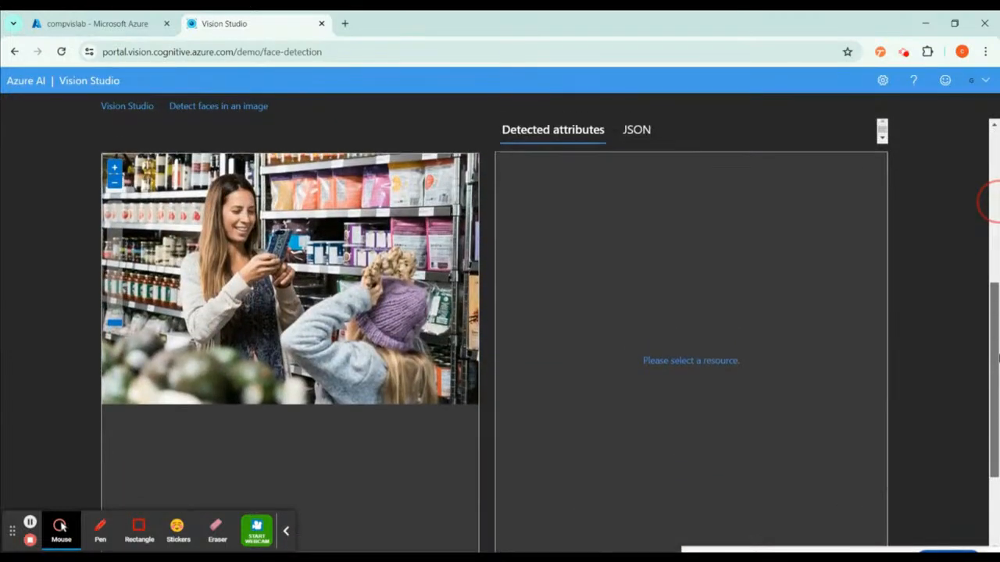
scroll(986, 201, down, 2)
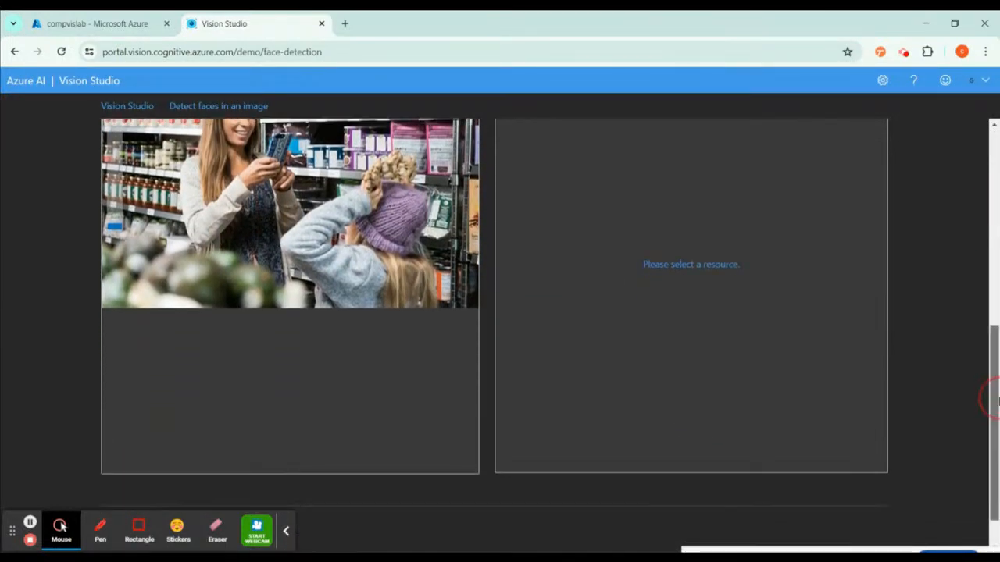
scroll(997, 400, down, 1)
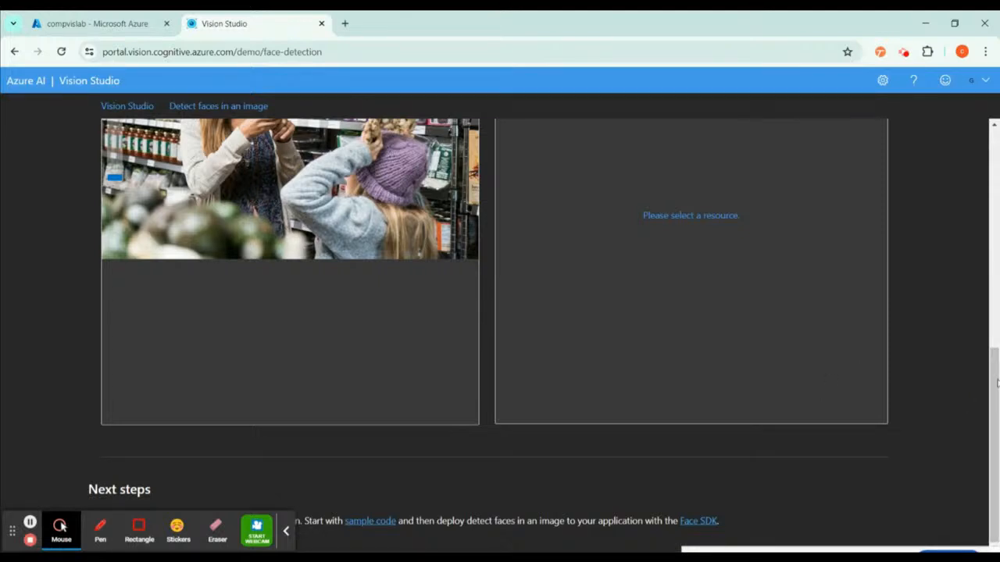
click(709, 222)
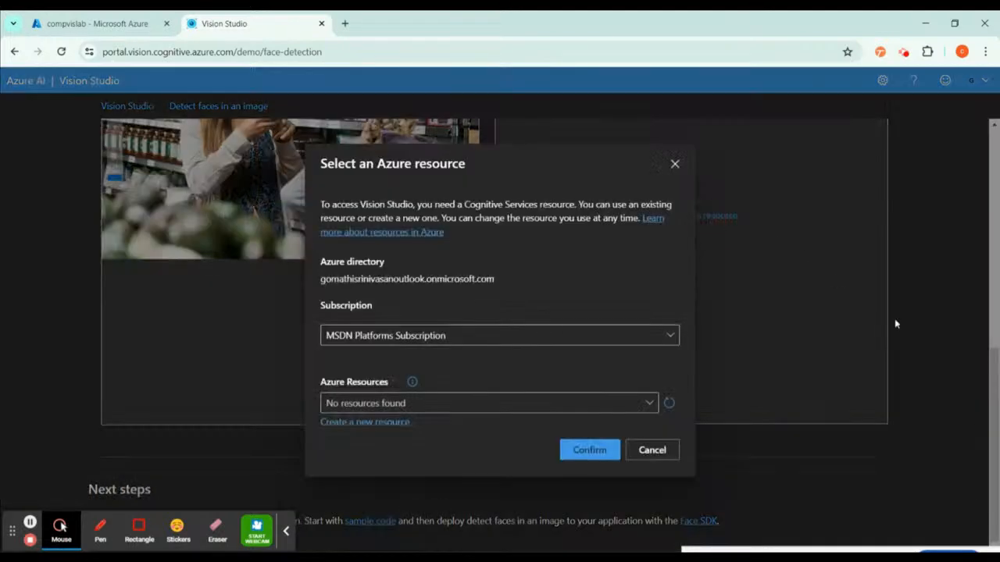
click(414, 405)
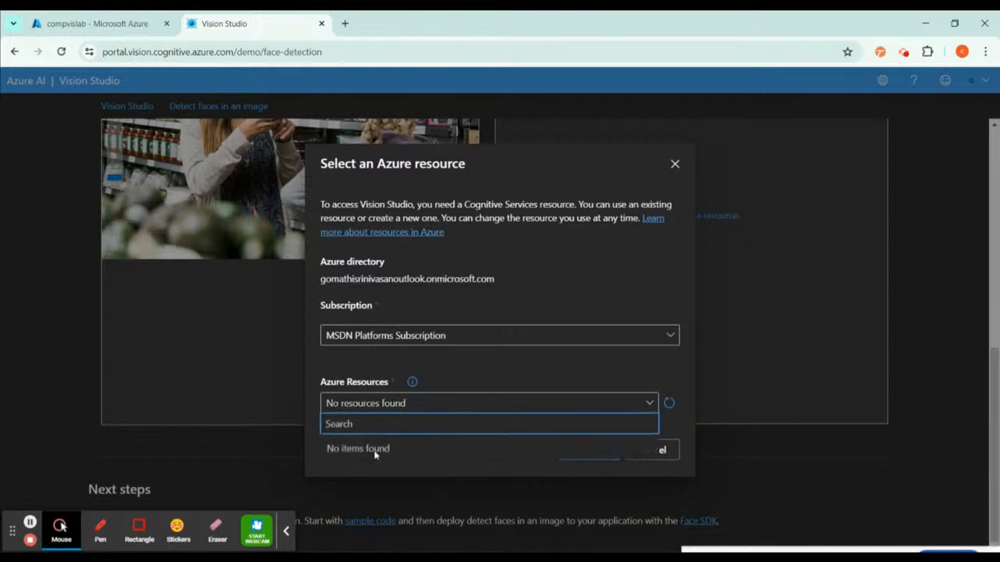
click(697, 435)
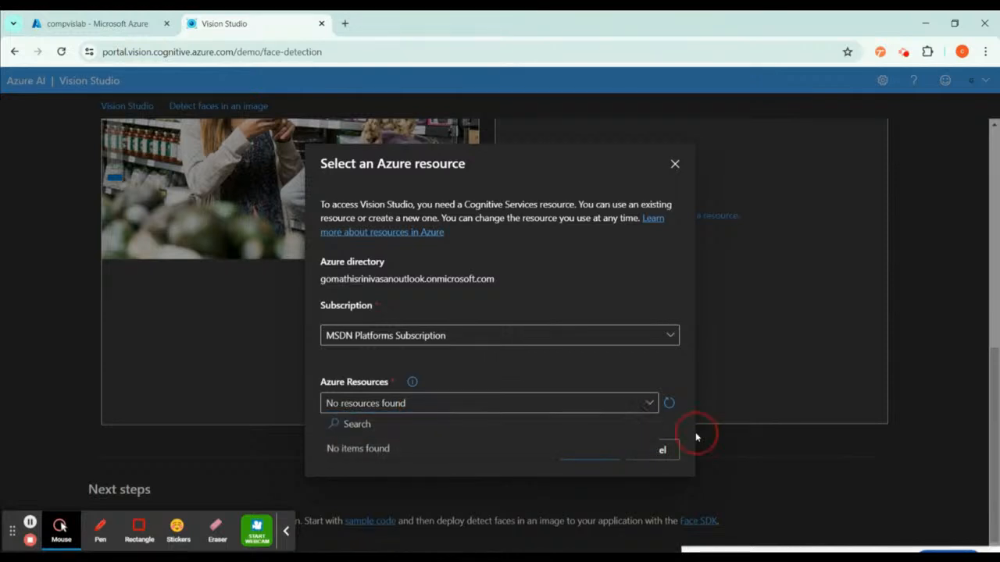
scroll(997, 394, up, 8)
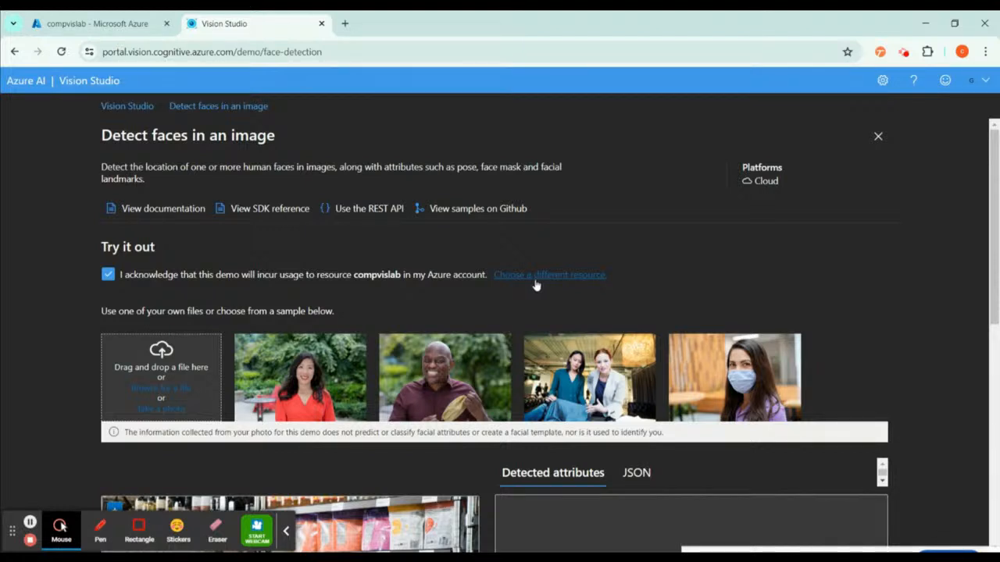
- Create a new resource for the demo named facedemo, in resource group azureailab with price tier S0
click(29, 522)
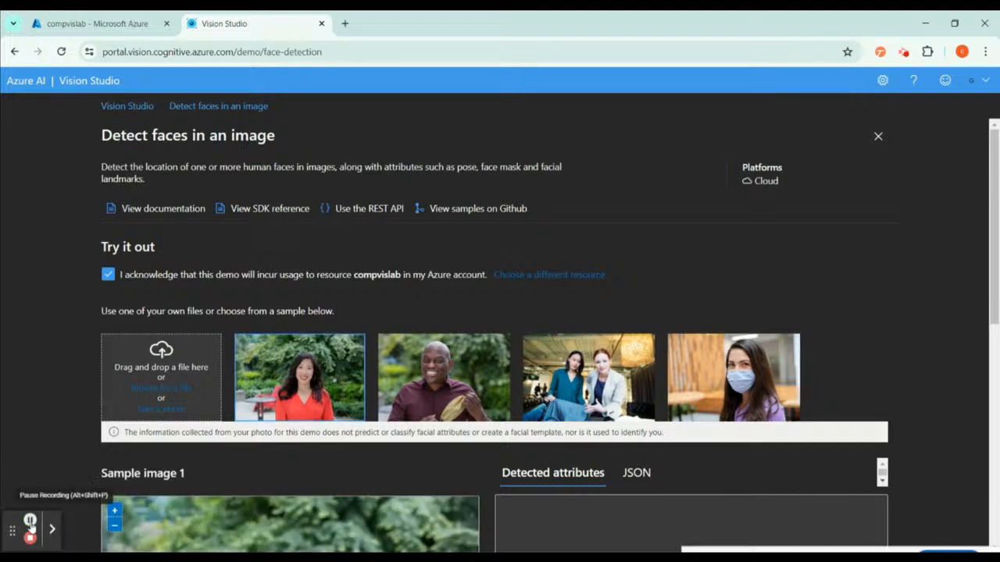
click(531, 277)
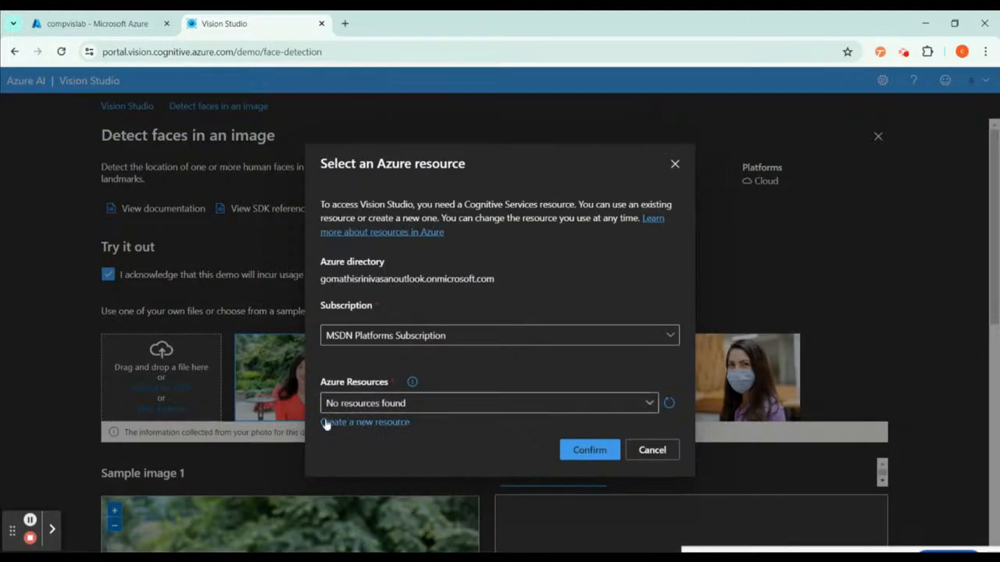
click(373, 423)
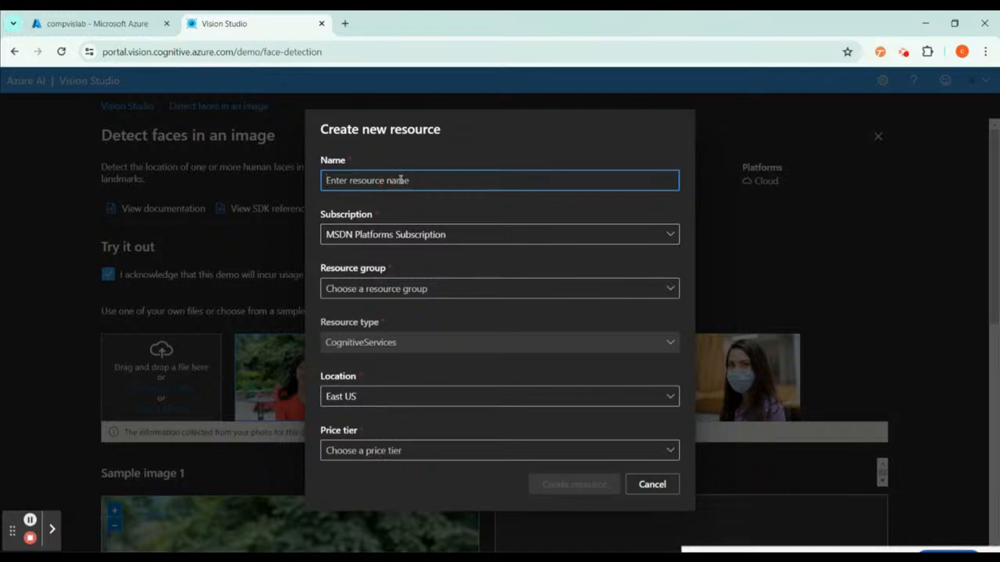
text(facedemo)
click(404, 289)
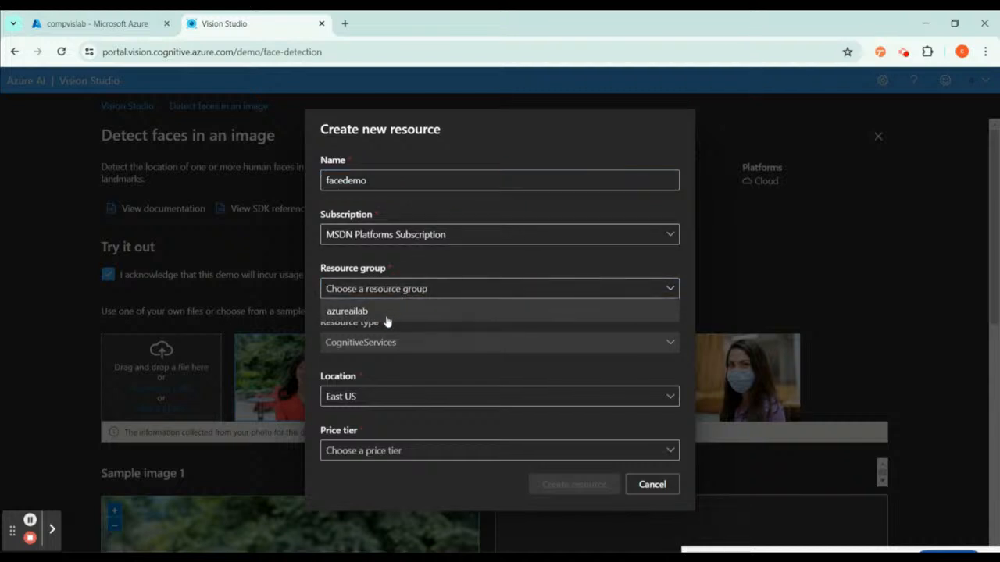
click(386, 318)
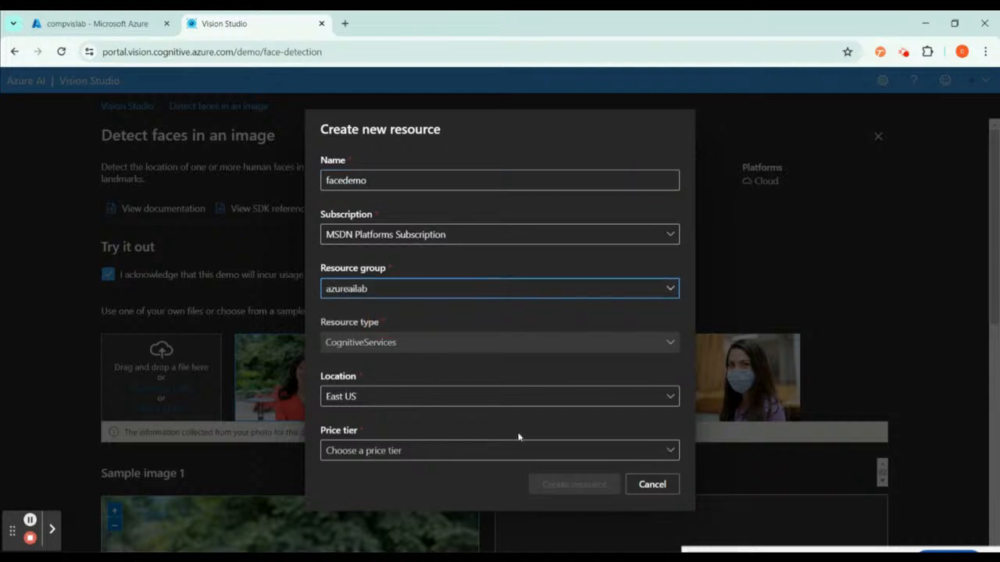
click(414, 451)
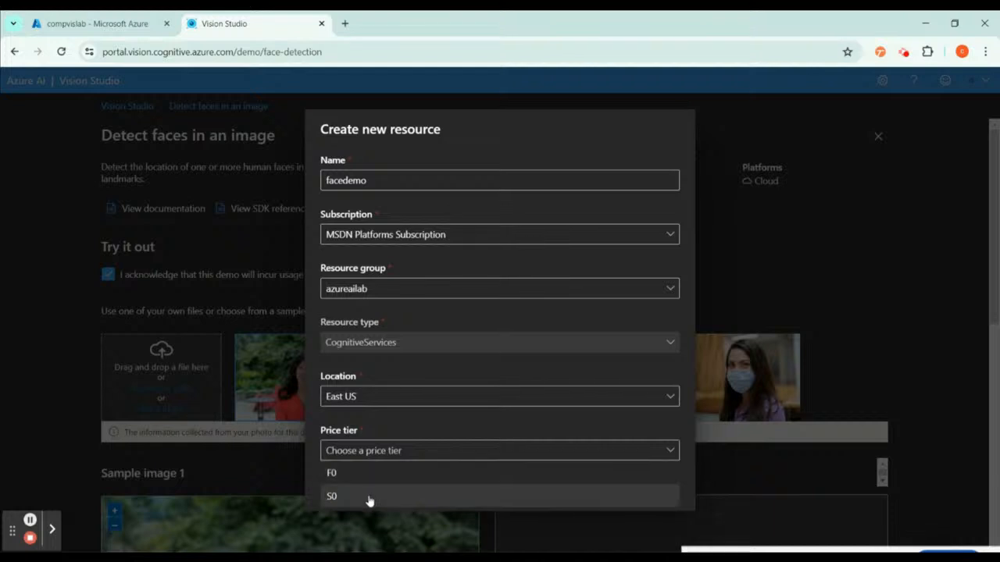
click(369, 498)
click(566, 486)
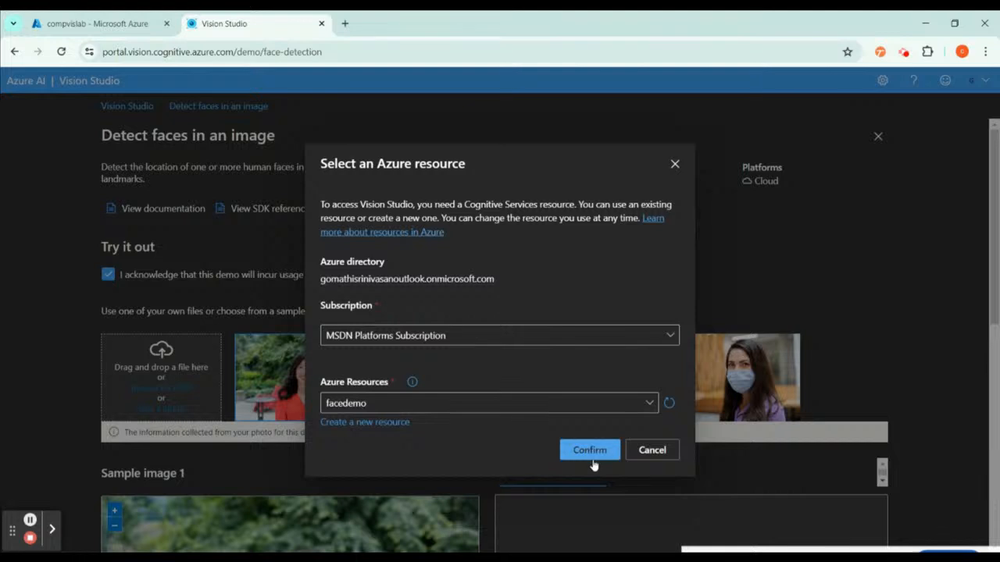
- Confirm facedemo as the demo's Azure resource and acknowledge the usage it incurs, dismissing the message that appears
click(593, 457)
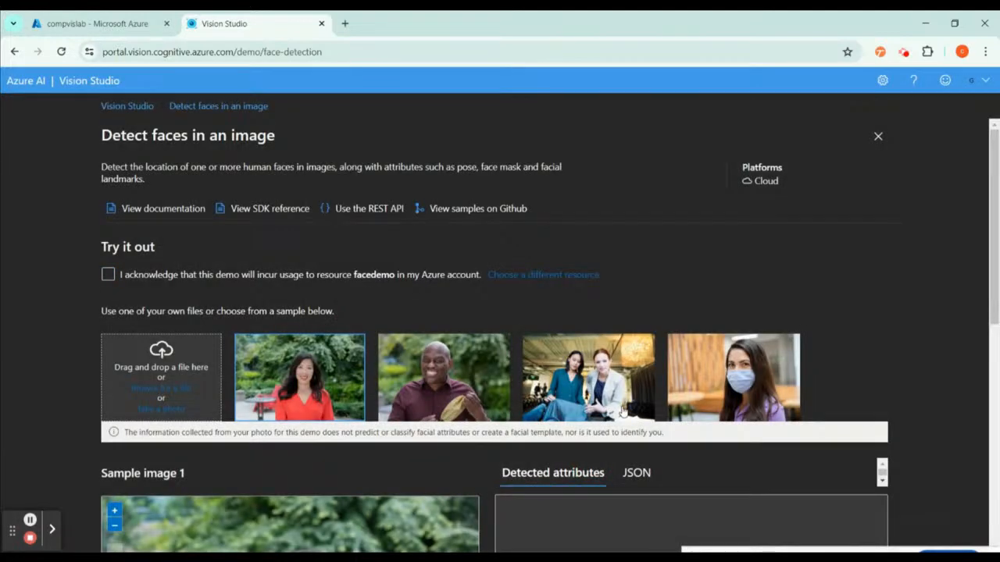
click(109, 275)
mouse_move(996, 265)
mouse_down()
mouse_move(997, 433)
mouse_move(997, 264)
mouse_up()
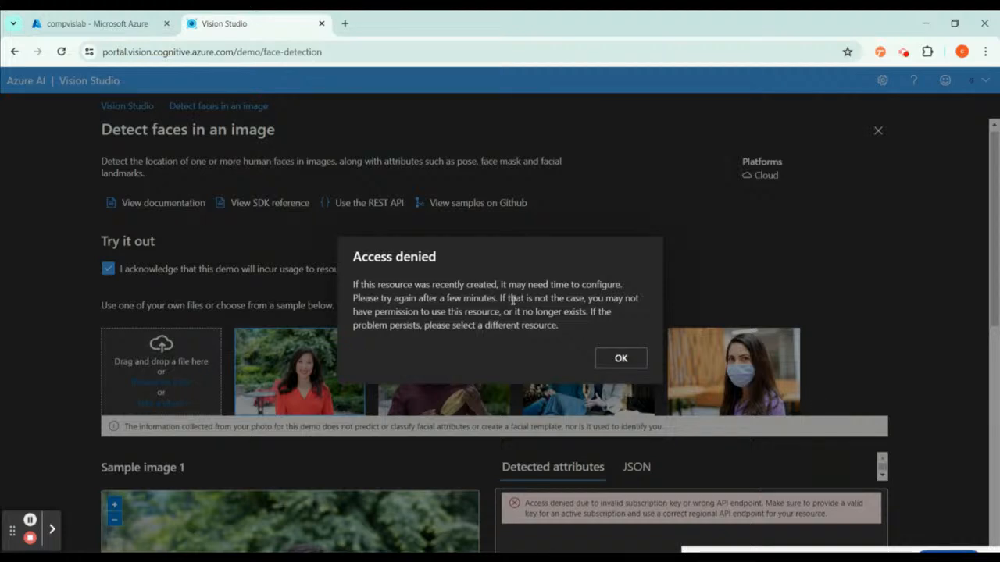
click(614, 364)
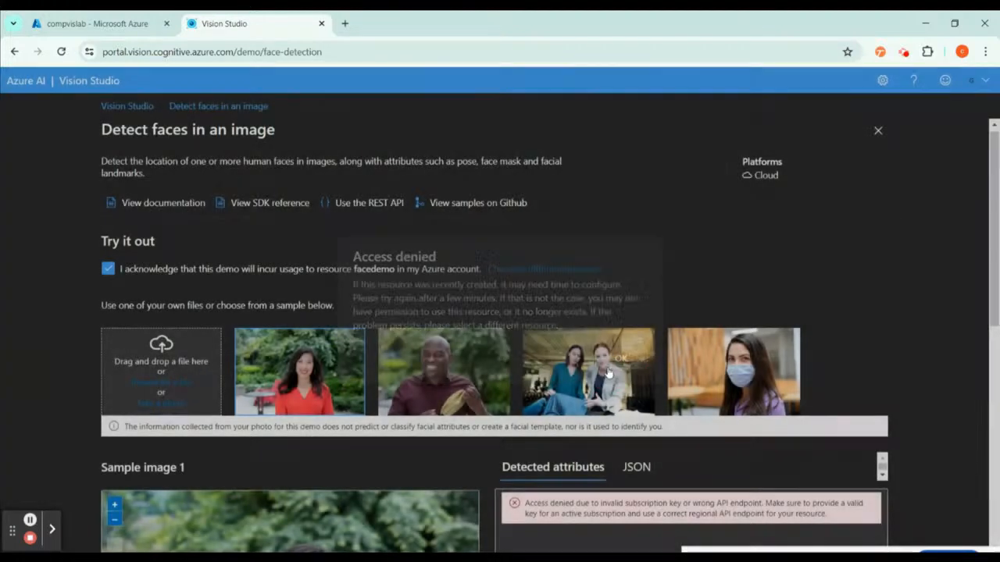
- Examine the detected attributes of Sample image 1
scroll(990, 245, down, 2)
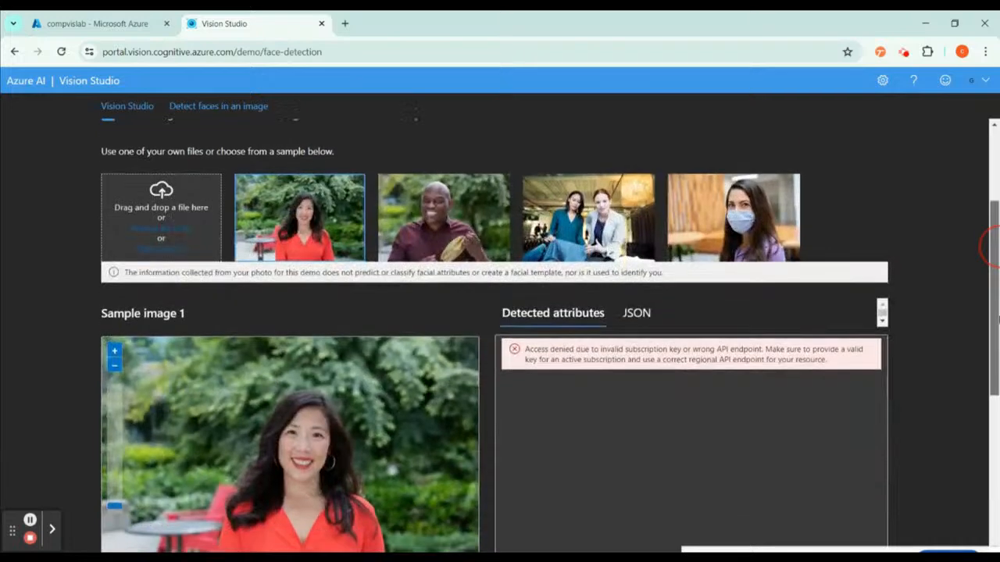
scroll(990, 246, down, 1)
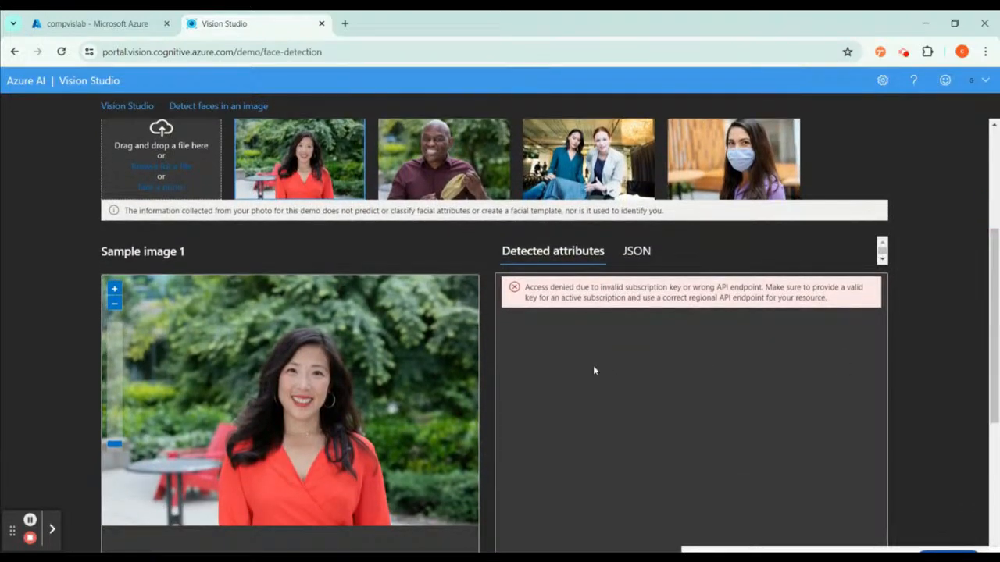
click(562, 359)
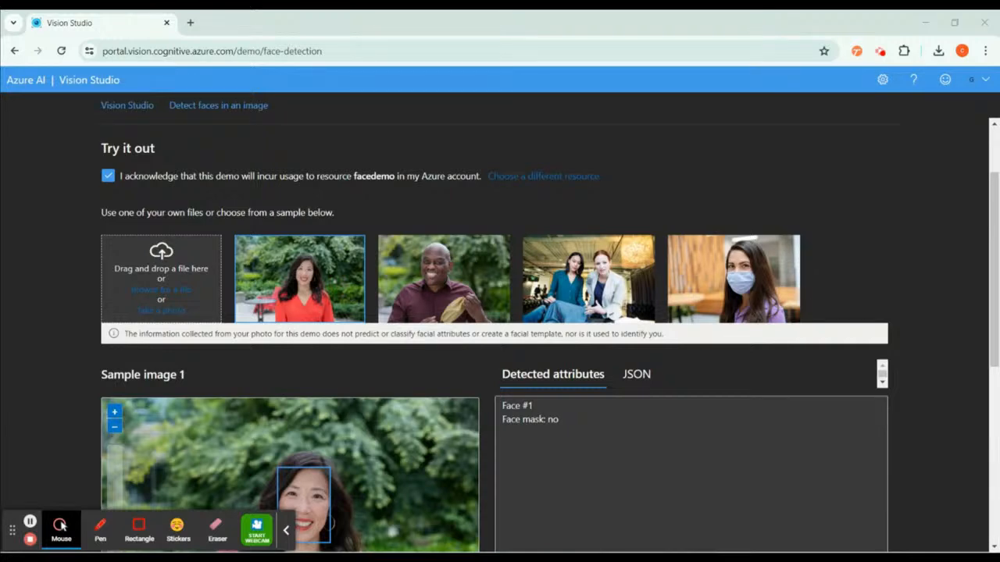
scroll(991, 313, down, 2)
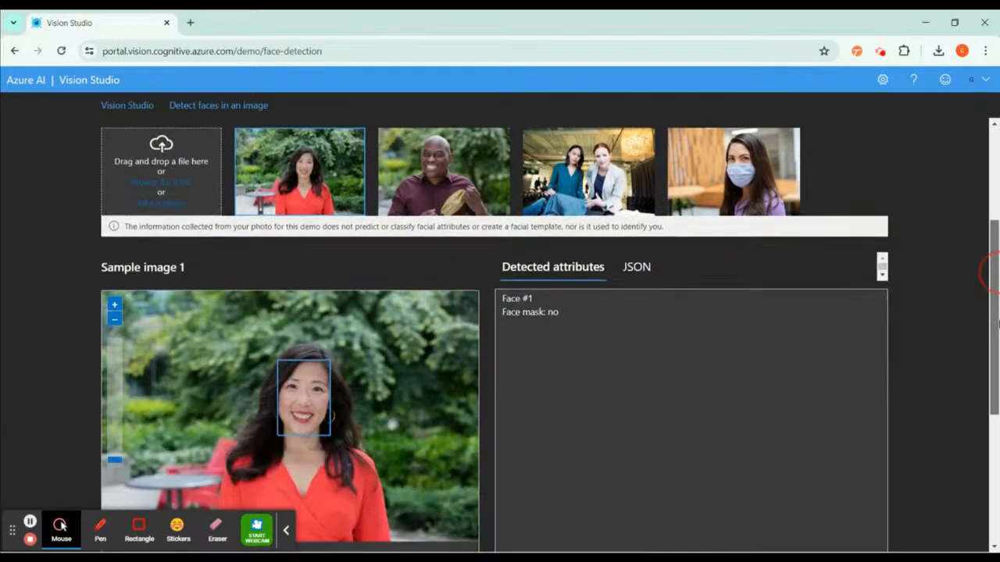
scroll(993, 316, up, 4)
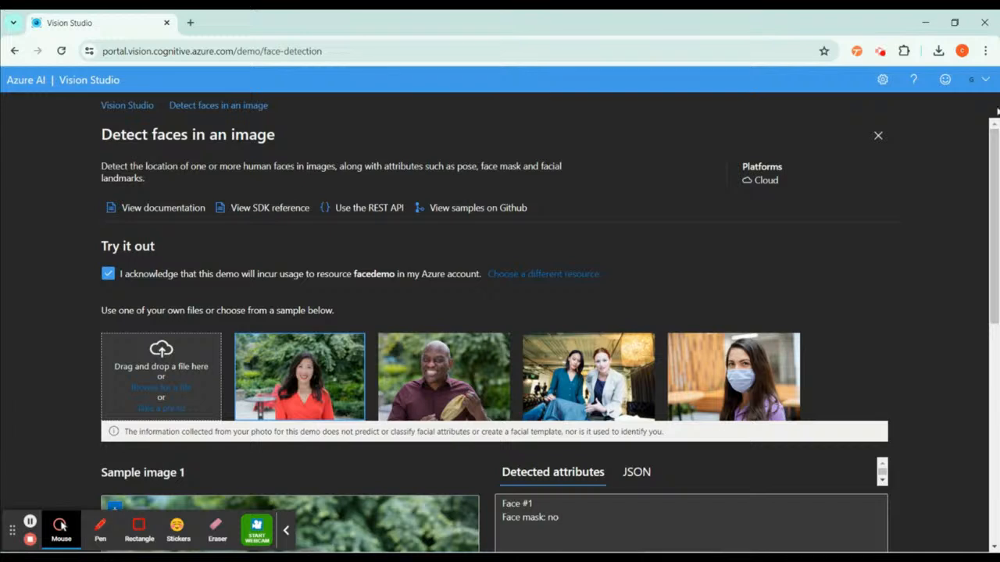
click(101, 529)
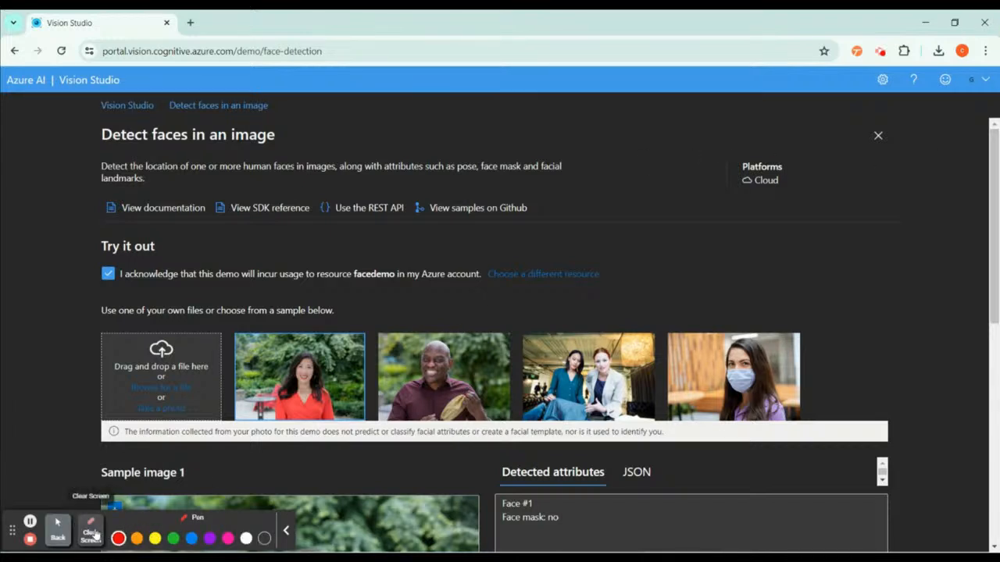
mouse_move(188, 322)
mouse_down()
mouse_move(93, 373)
mouse_move(243, 435)
mouse_move(781, 438)
mouse_move(603, 322)
mouse_move(234, 260)
mouse_move(177, 320)
mouse_up()
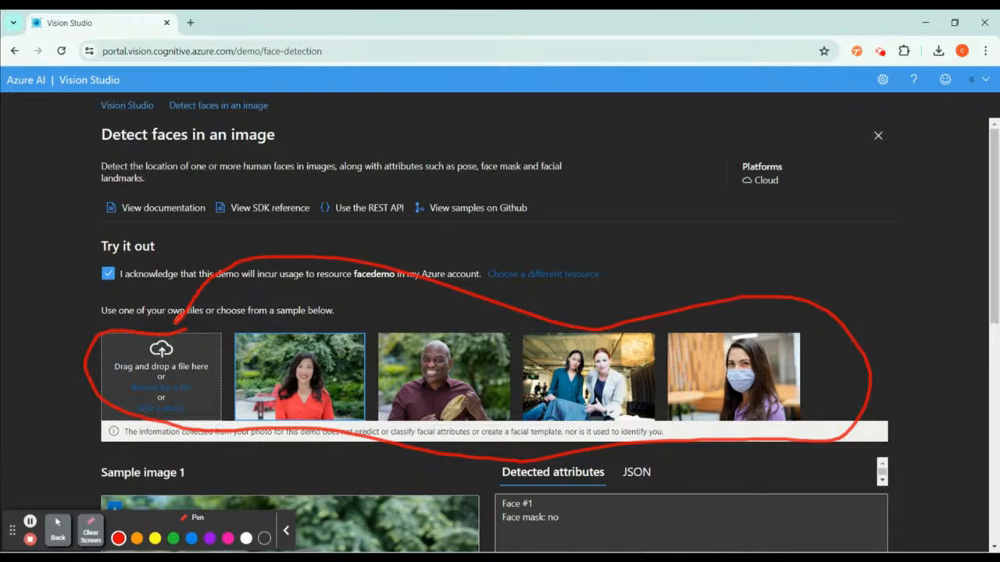
click(91, 532)
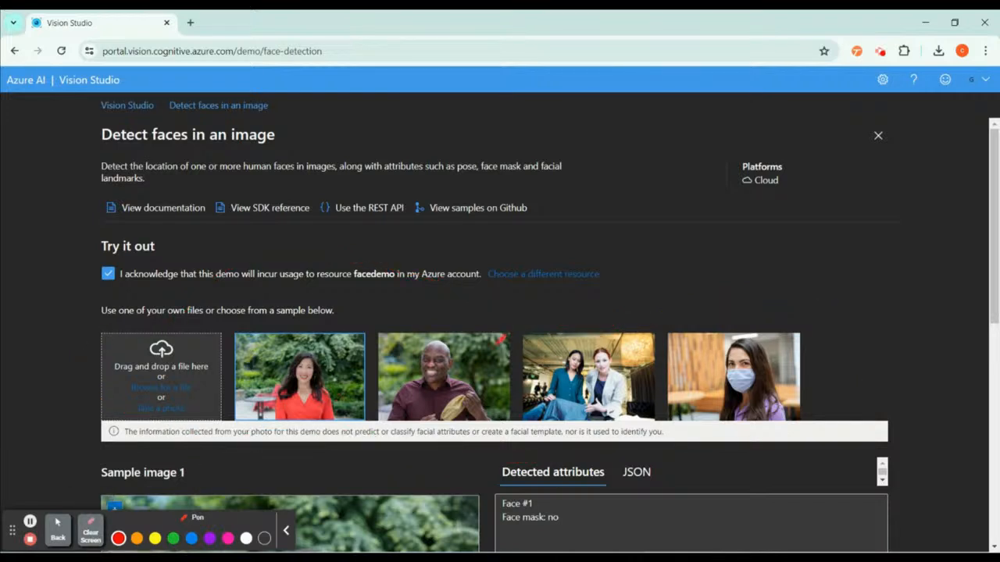
click(58, 527)
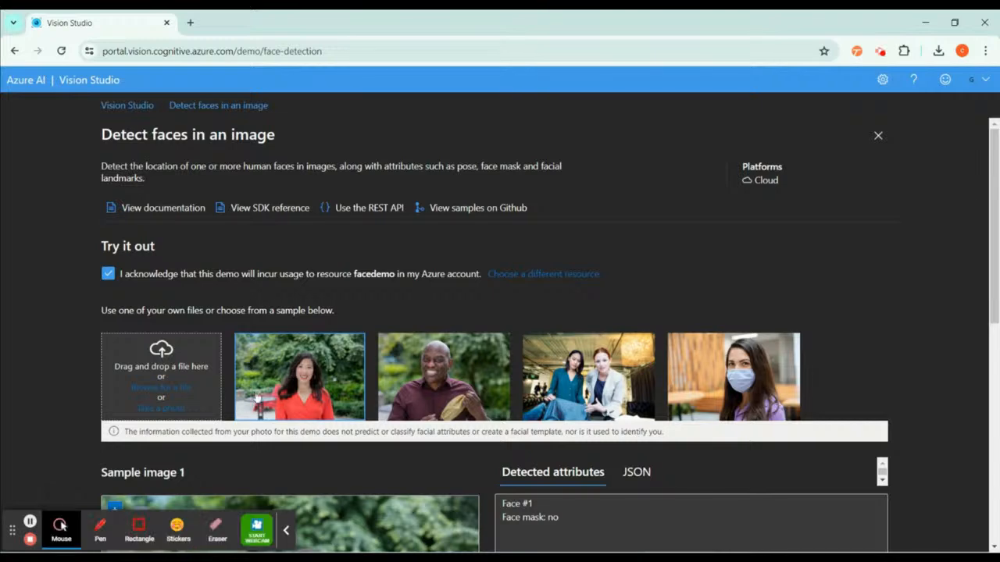
- Run face detection on Sample image 1 again and review its detected attributes beside the image
click(289, 367)
drag(994, 145, 993, 195)
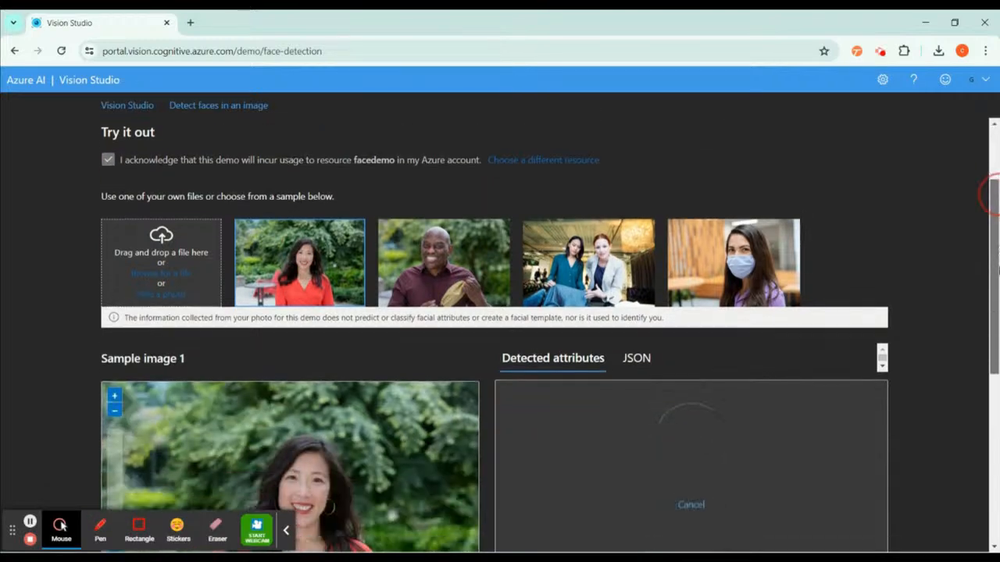
drag(997, 269, 997, 322)
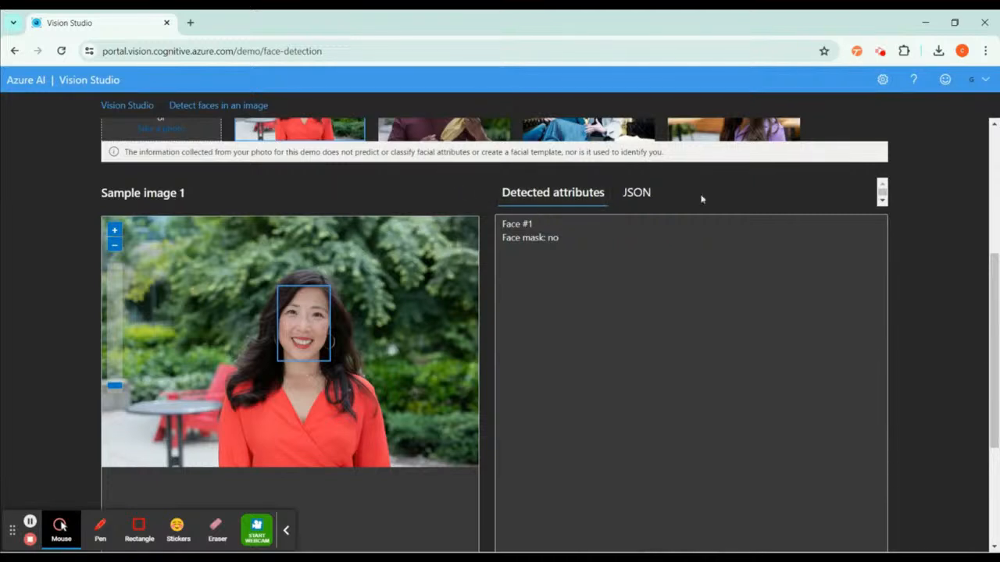
- Run face detection on Sample image 4, the woman wearing a mask, and review its detected attributes
scroll(982, 273, up, 2)
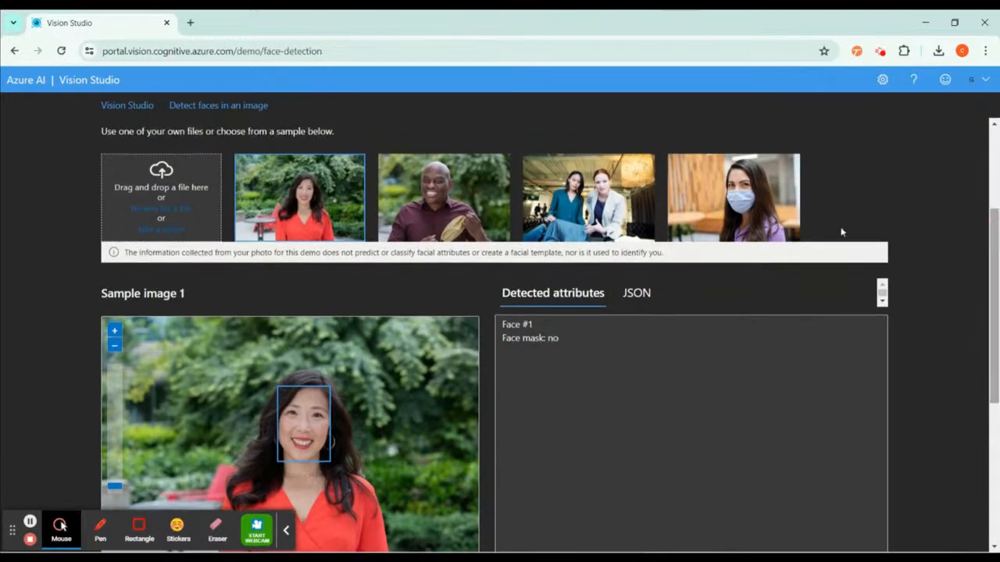
click(721, 221)
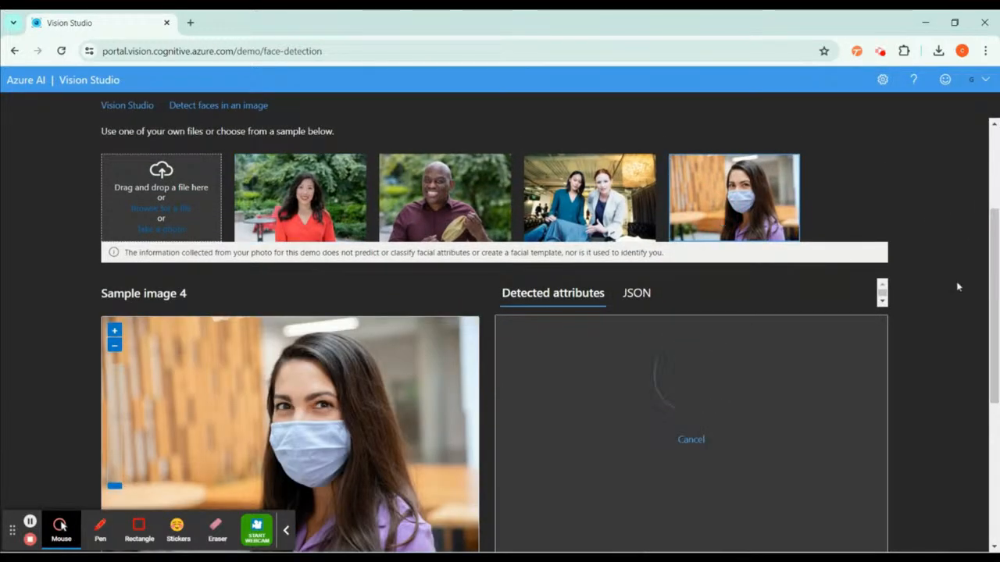
drag(993, 304, 994, 360)
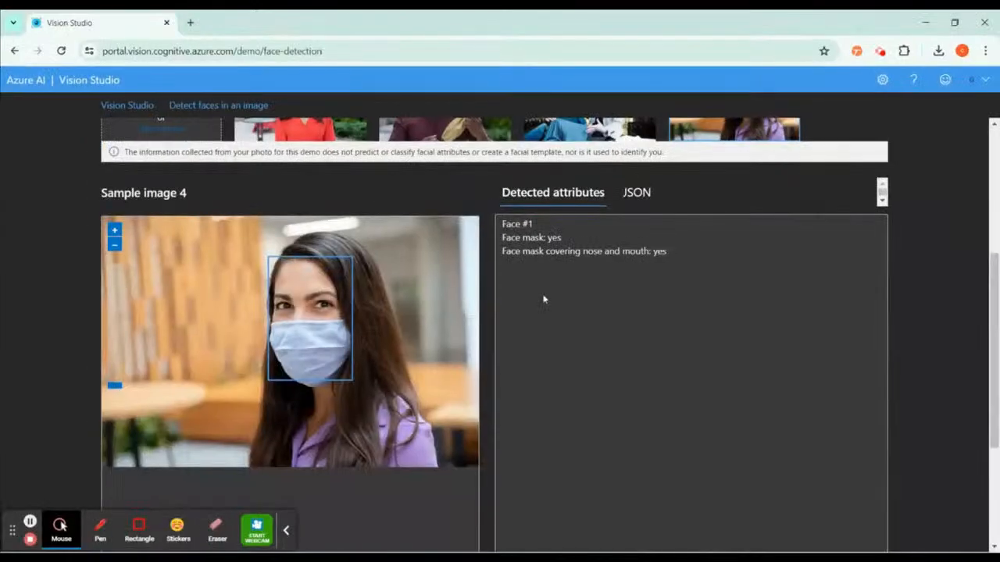
- Upload images.jpeg from the Desktop as an own image for face detection and review its detected attributes
drag(994, 313, 997, 248)
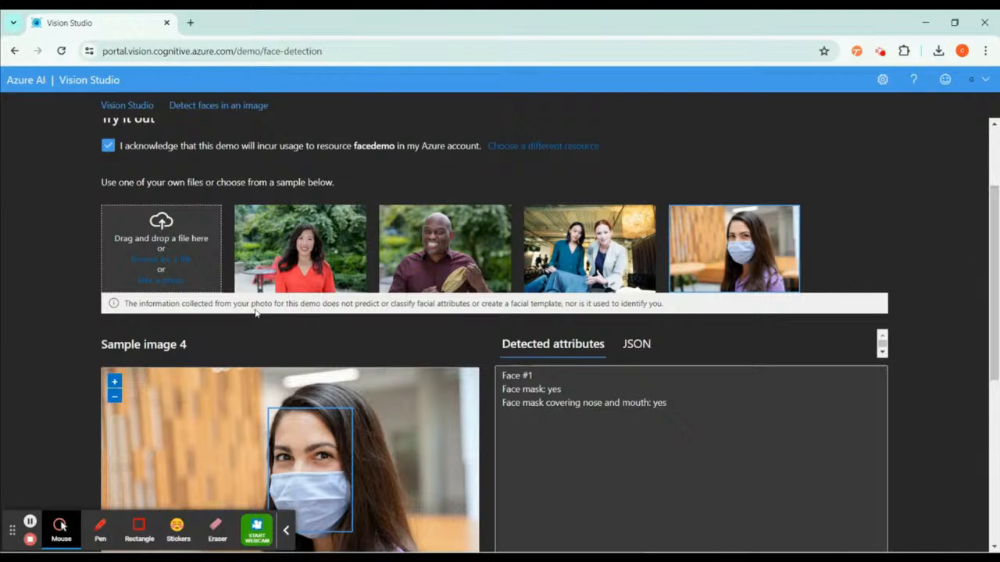
click(156, 260)
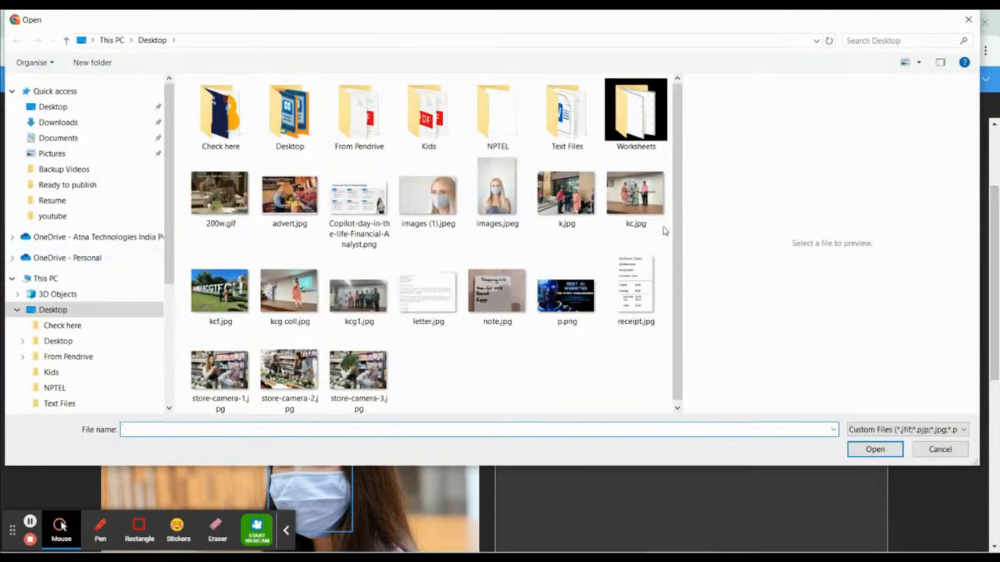
click(498, 205)
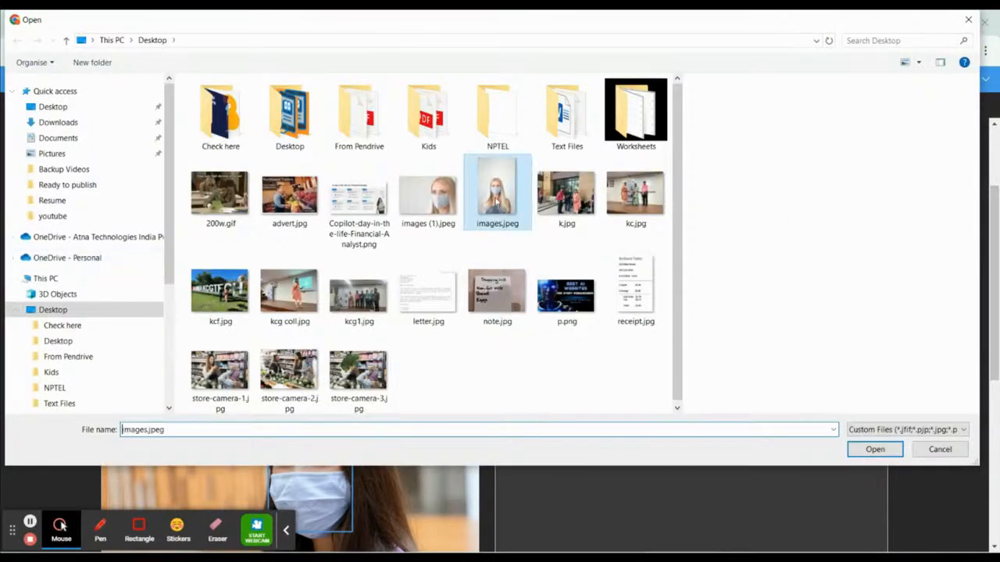
click(885, 449)
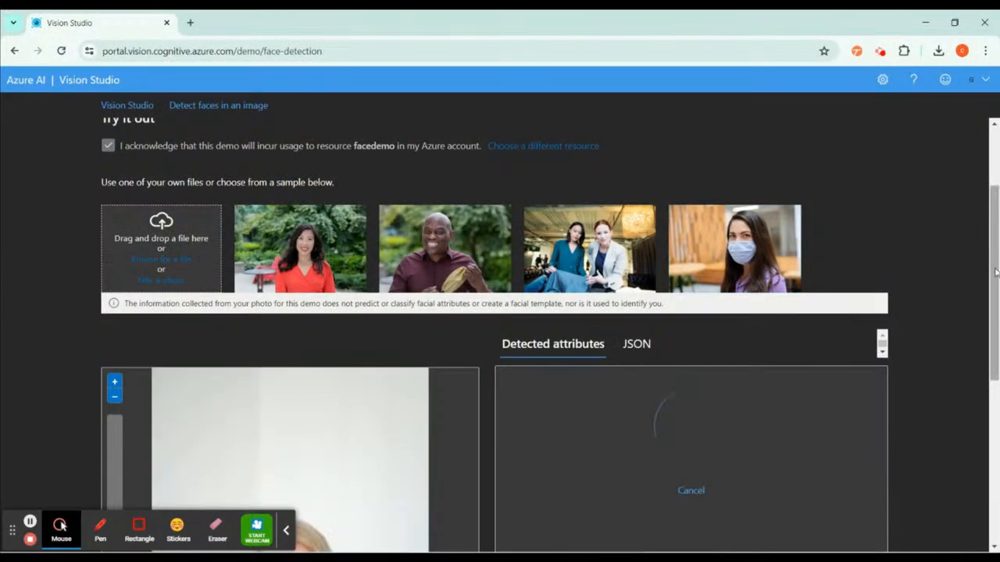
drag(992, 269, 998, 350)
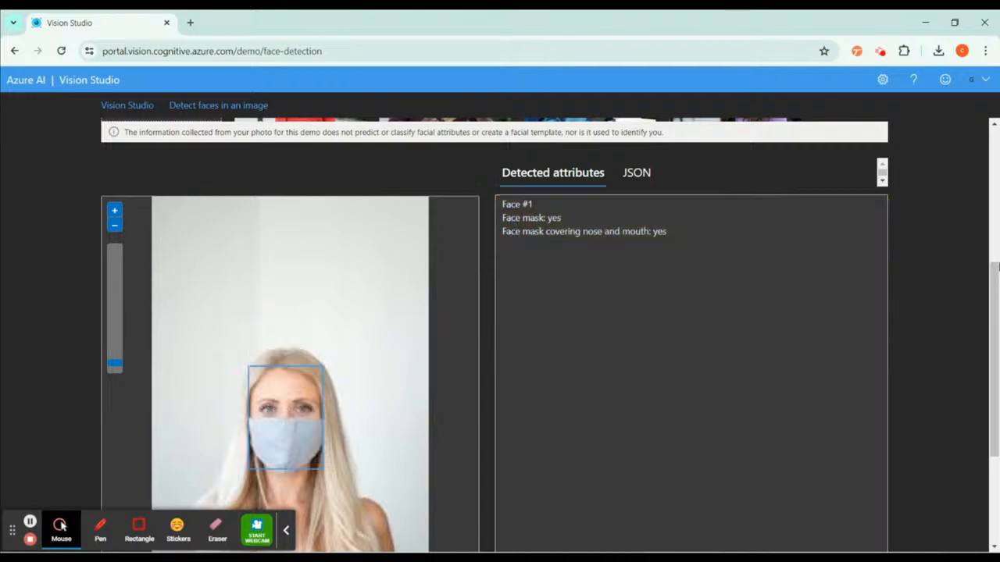
- Inspect the Face #1 bounding box in the uploaded image up close and match it with its detected attributes
drag(993, 288, 995, 317)
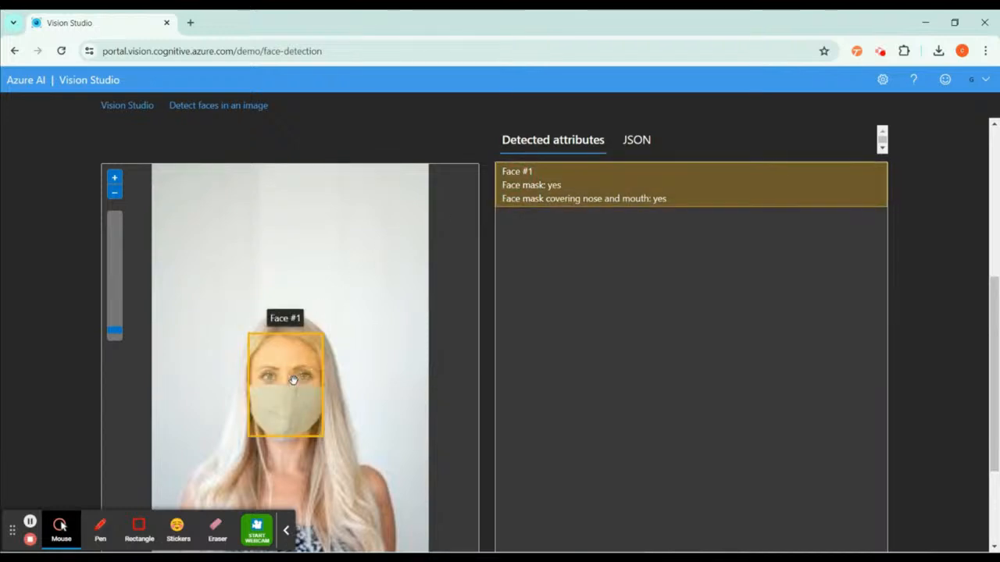
drag(293, 379, 284, 336)
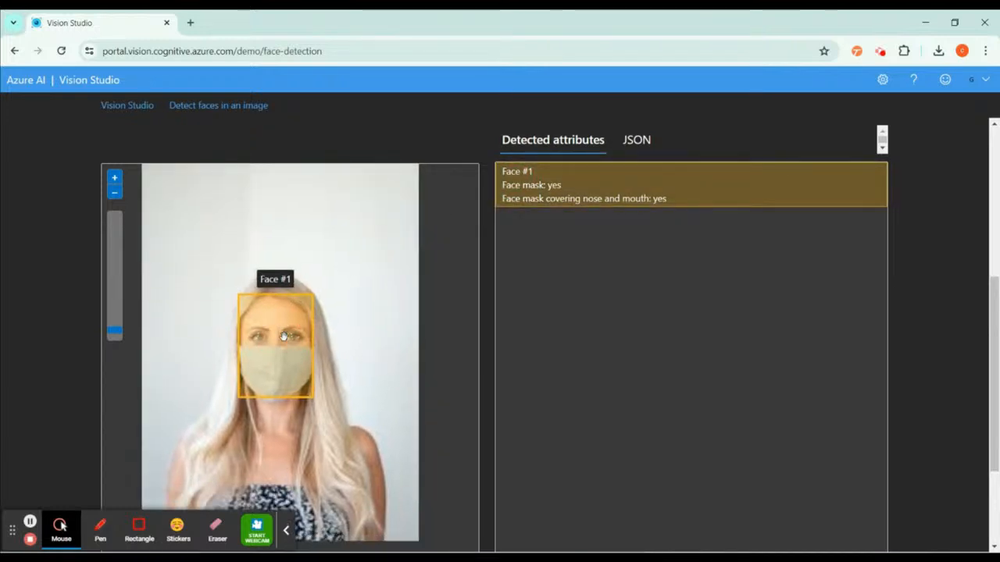
click(114, 179)
click(115, 179)
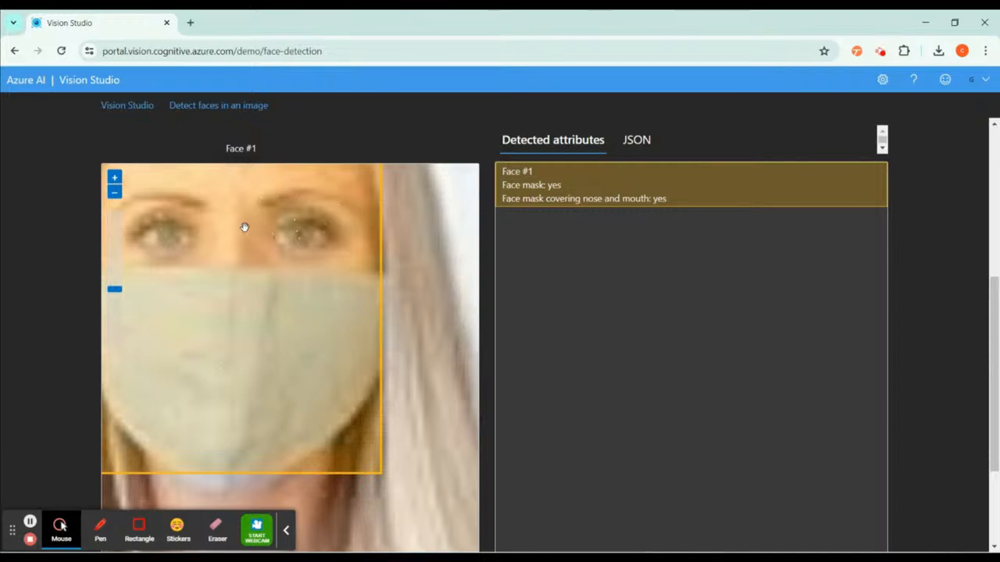
click(118, 196)
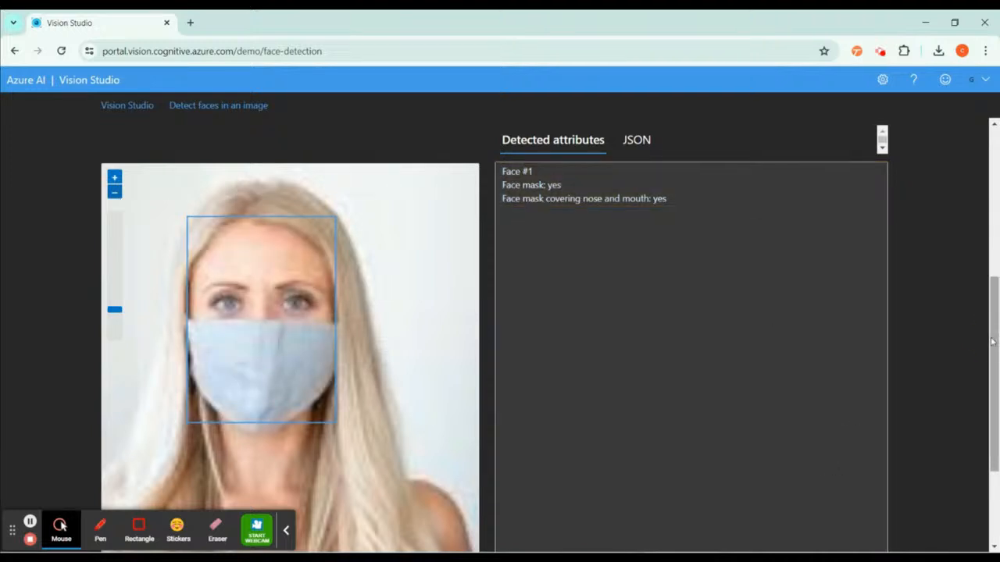
- Reread the description of what the Detect faces in an image demo detects, highlighting part of its text
scroll(986, 338, up, 4)
scroll(986, 338, up, 1)
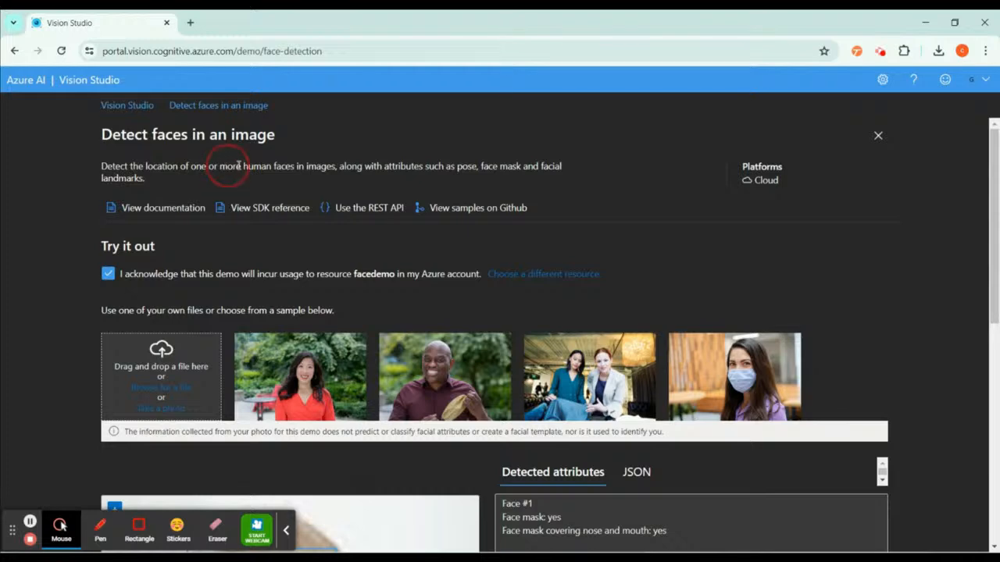
drag(221, 166, 391, 168)
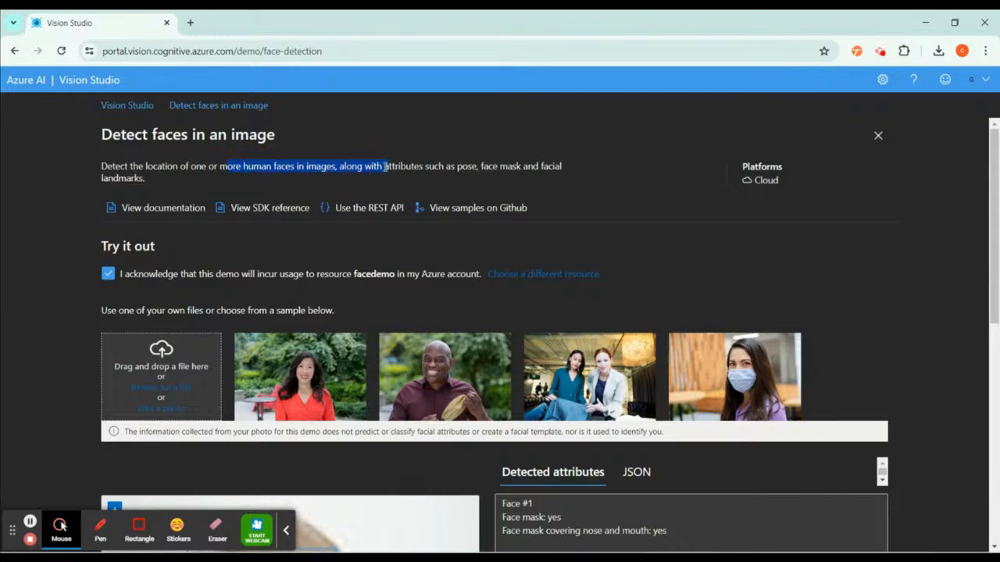
- Open the sample code linked under the demo's Next steps in a new browser tab
drag(997, 247, 998, 488)
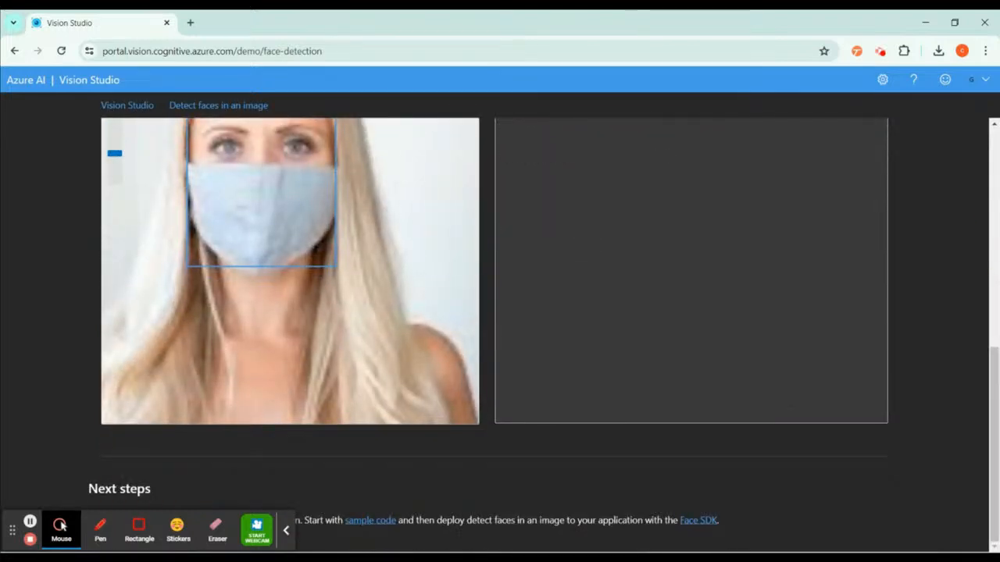
click(286, 531)
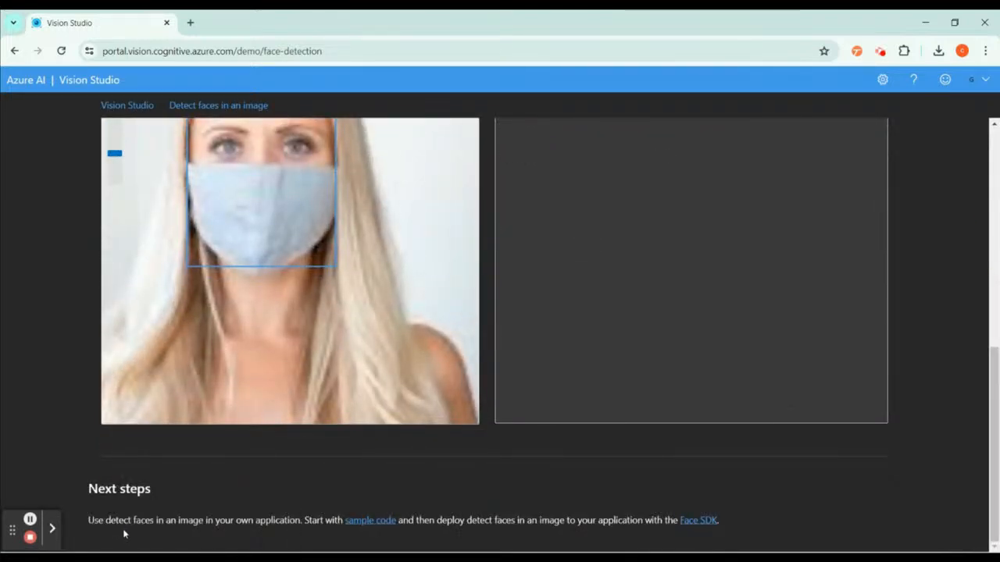
right_click(373, 522)
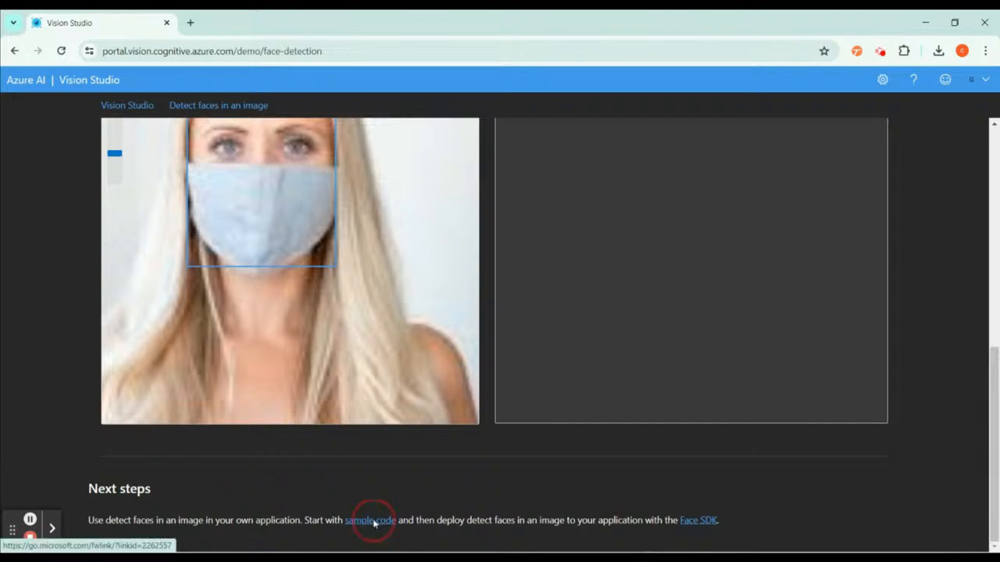
click(453, 343)
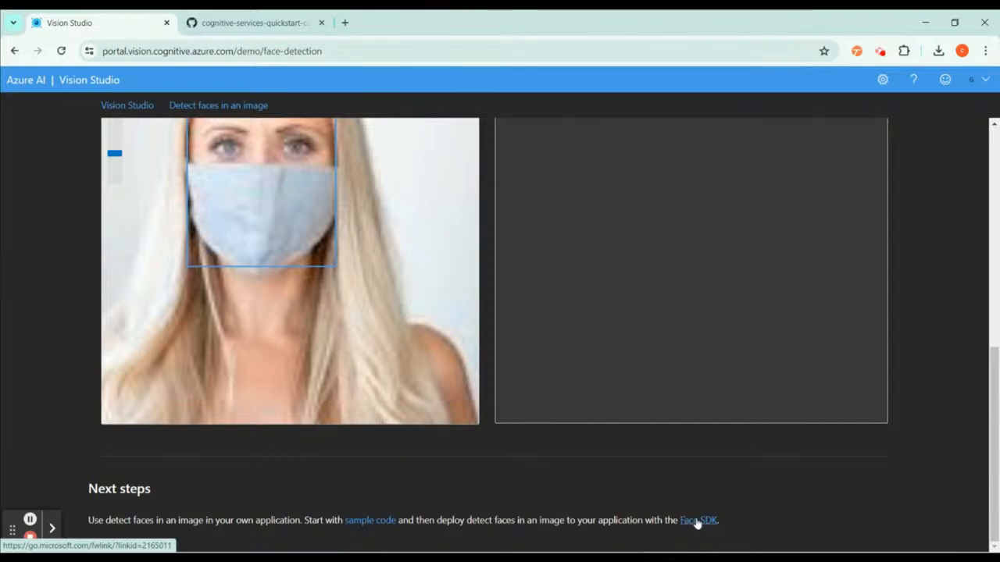
- Look through the FaceQuickstart.cs sample code on GitHub and return to the Vision Studio face detection demo
click(221, 23)
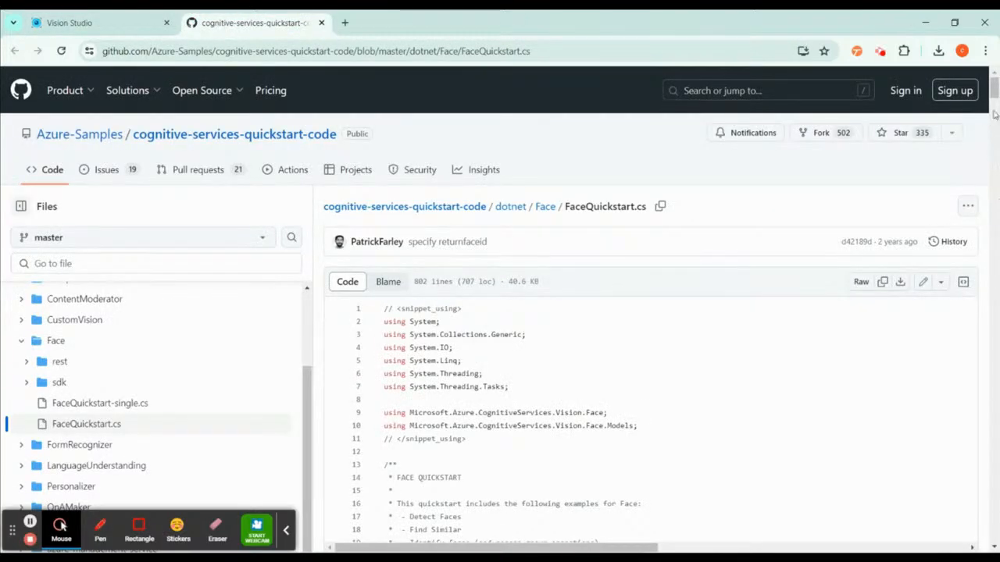
drag(996, 86, 996, 123)
click(77, 15)
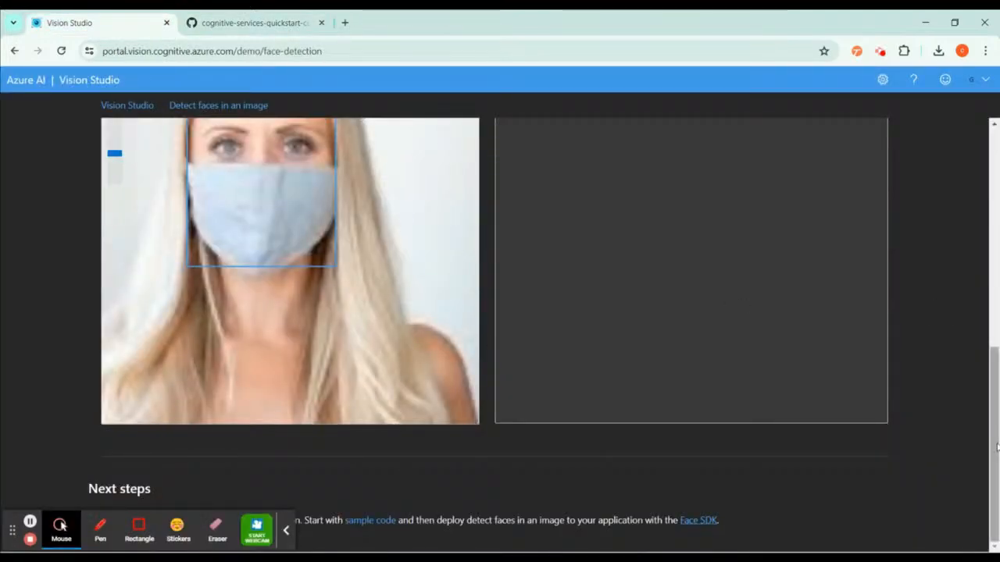
- Go back to the Vision Studio home page and view the demos offered in the Face category
drag(993, 437, 986, 215)
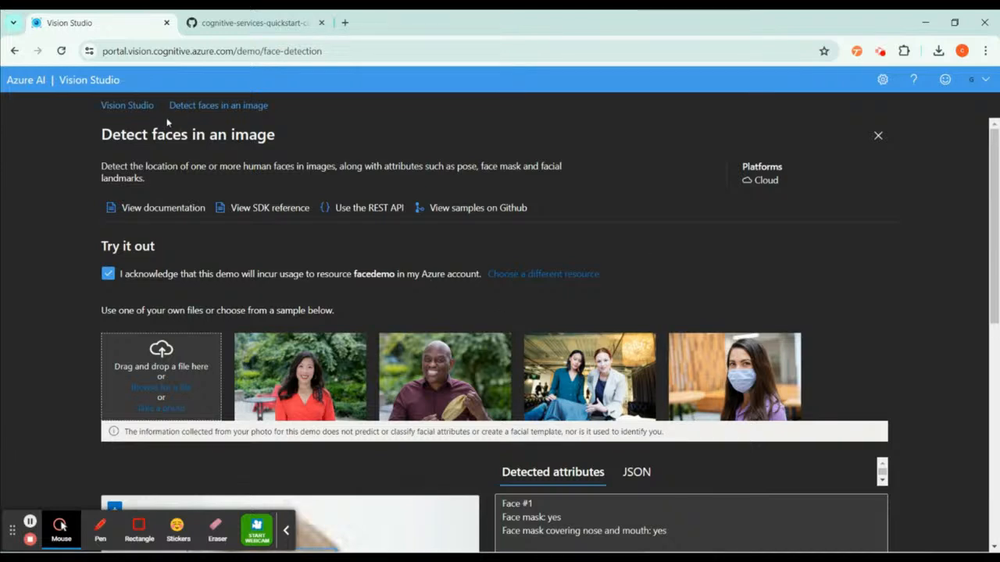
click(145, 106)
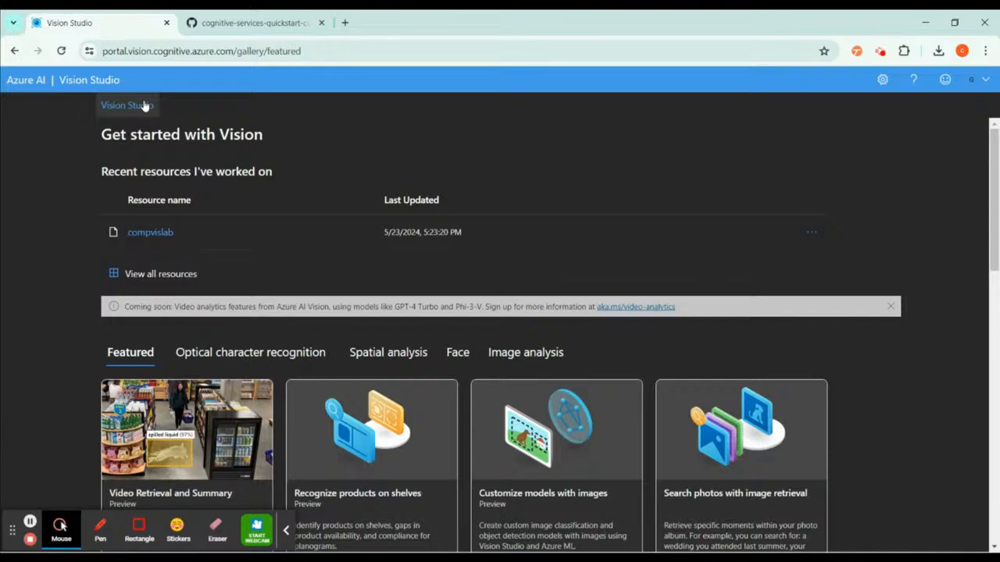
click(149, 49)
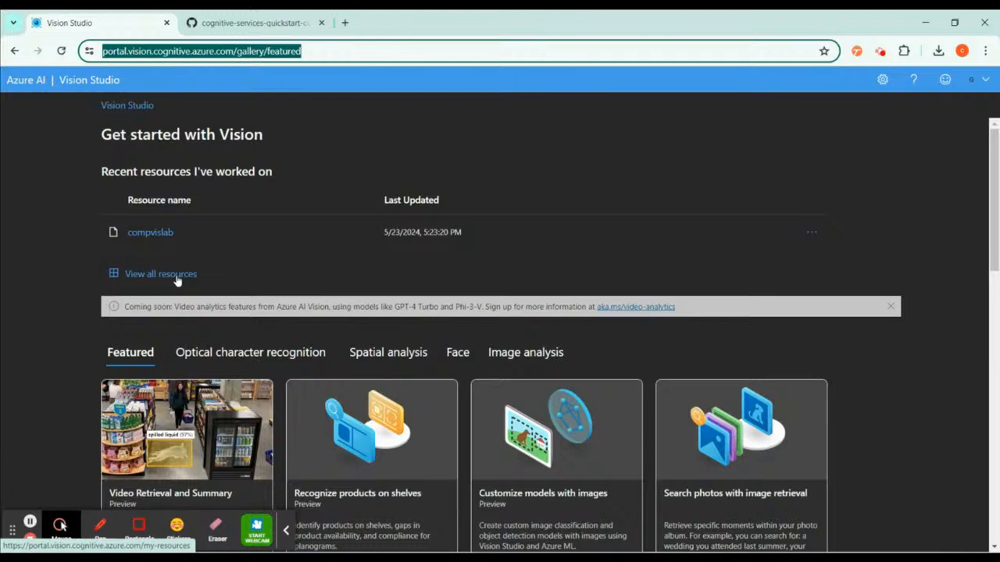
drag(991, 141, 986, 180)
click(458, 261)
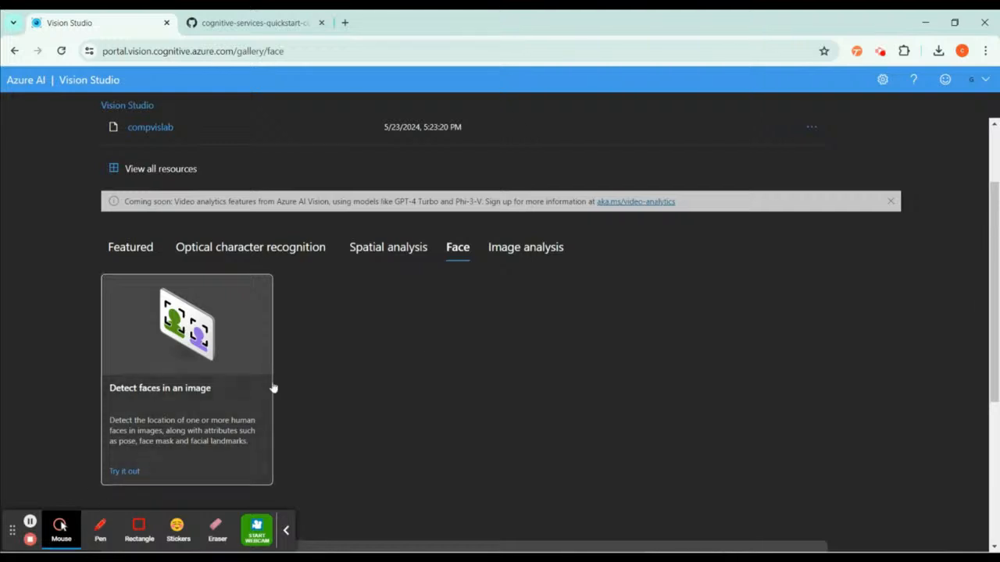
drag(996, 211, 998, 243)
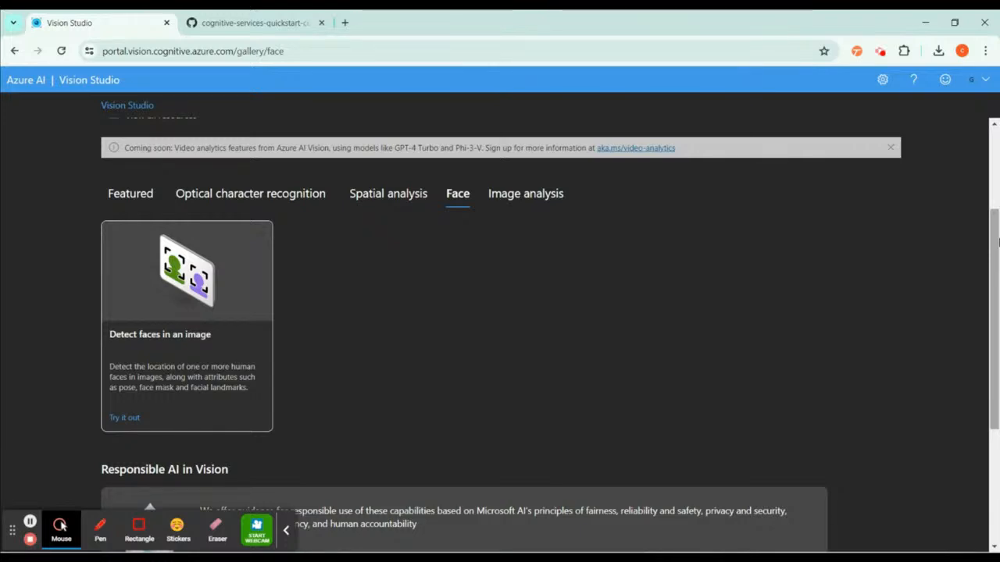
- Browse the Image analysis demos, the Responsible AI guidance and the learning resources on the Vision Studio home page
click(502, 204)
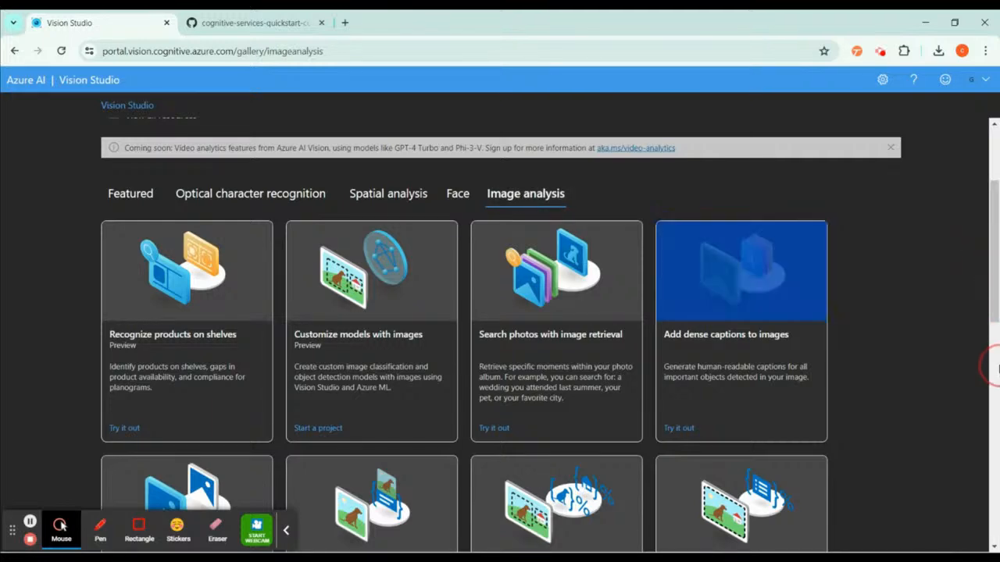
scroll(992, 290, down, 10)
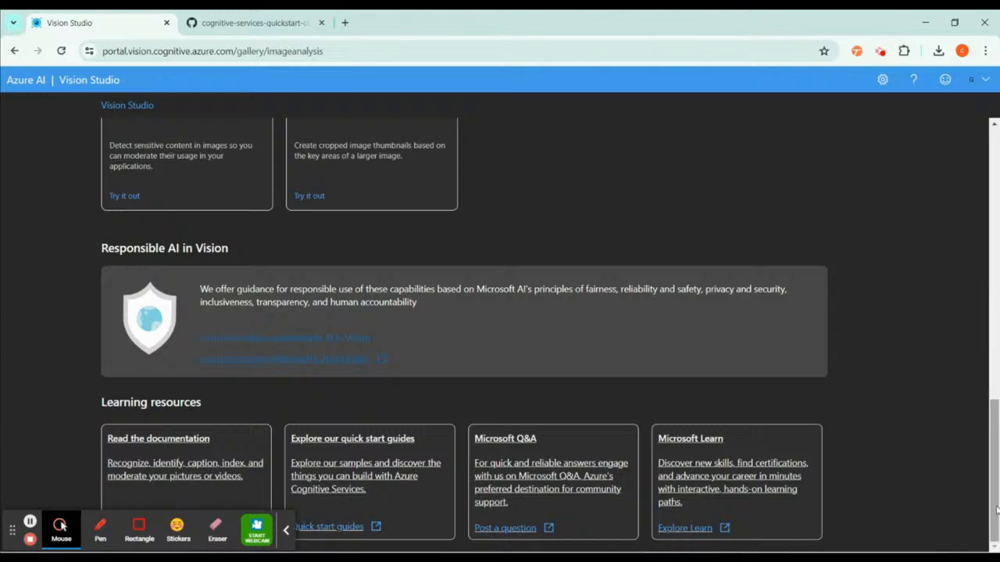
drag(996, 508, 996, 426)
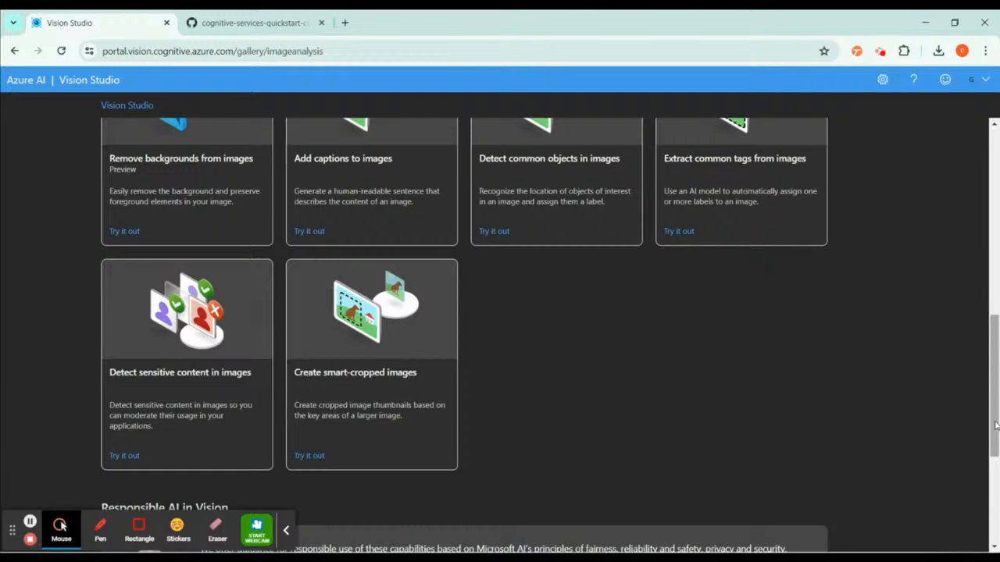
drag(996, 425, 997, 257)
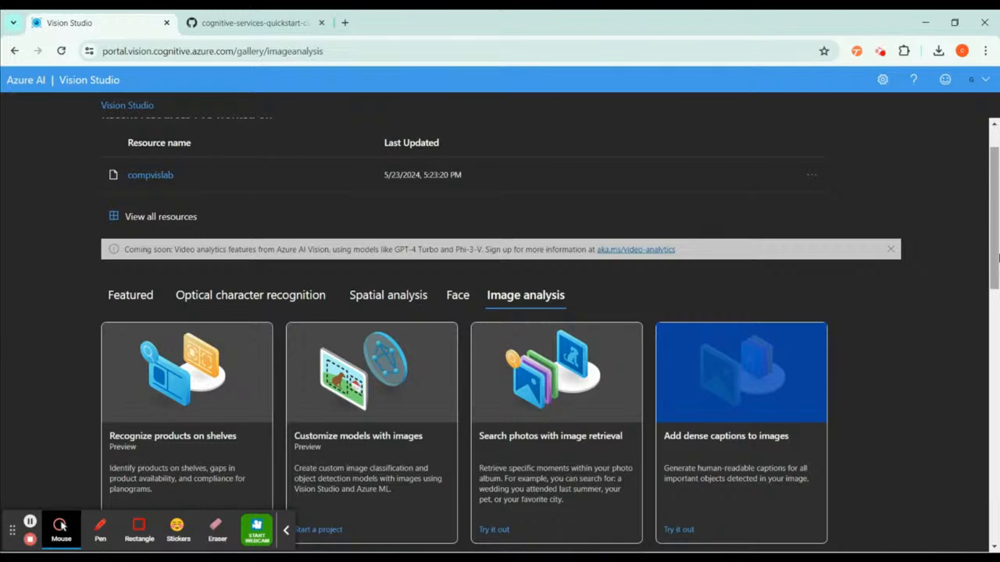
drag(997, 166, 999, 191)
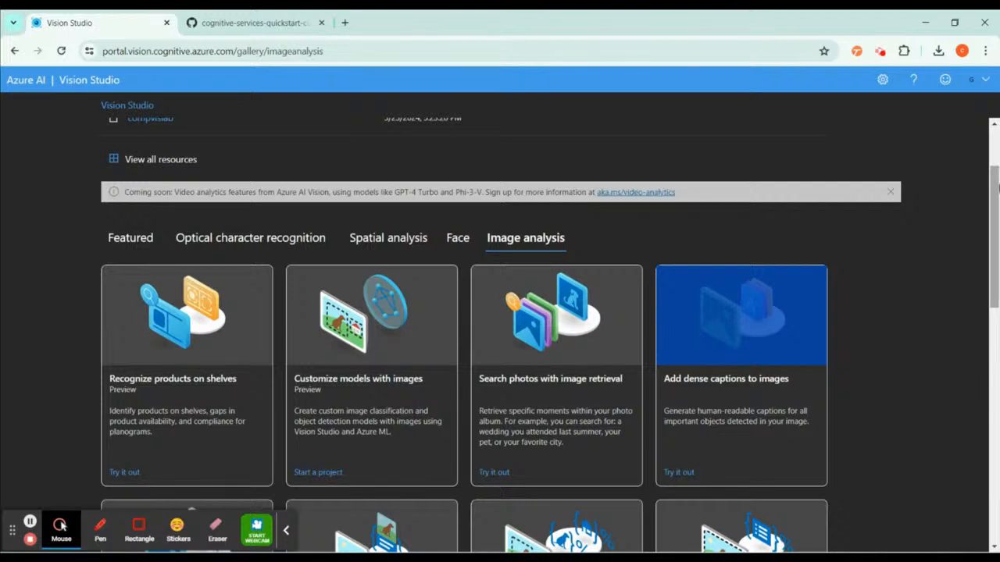
drag(997, 223, 997, 254)
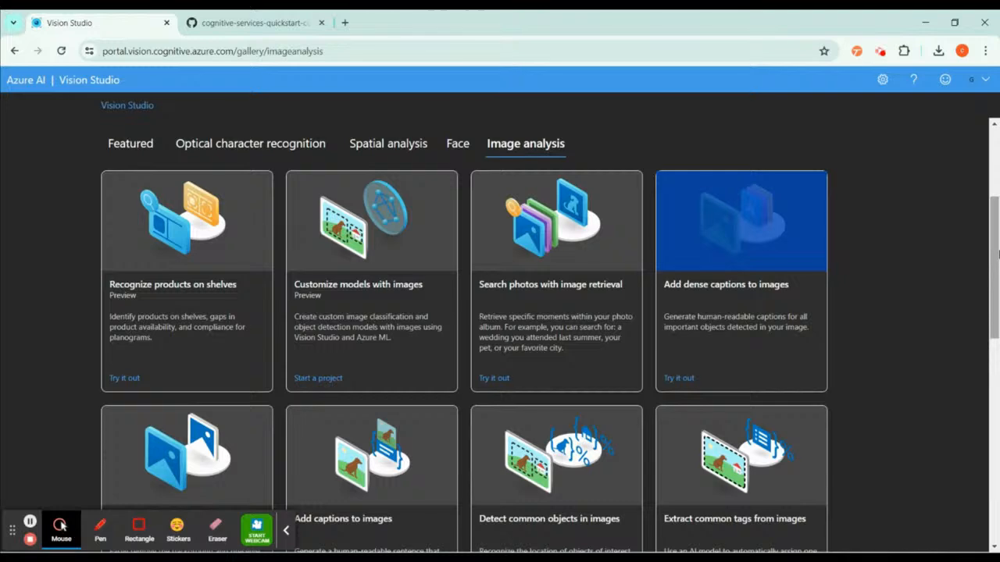
scroll(992, 251, down, 8)
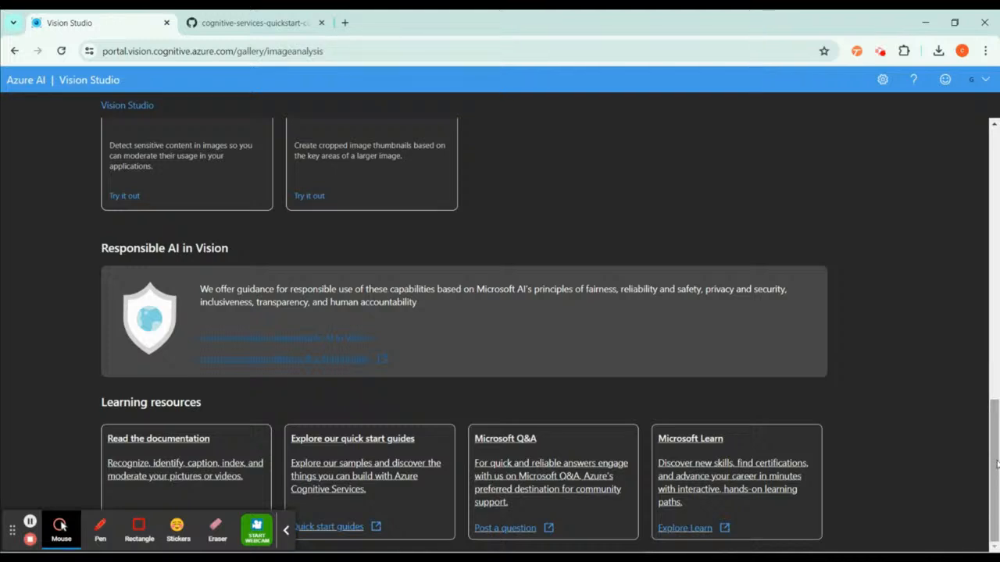
drag(997, 464, 997, 113)
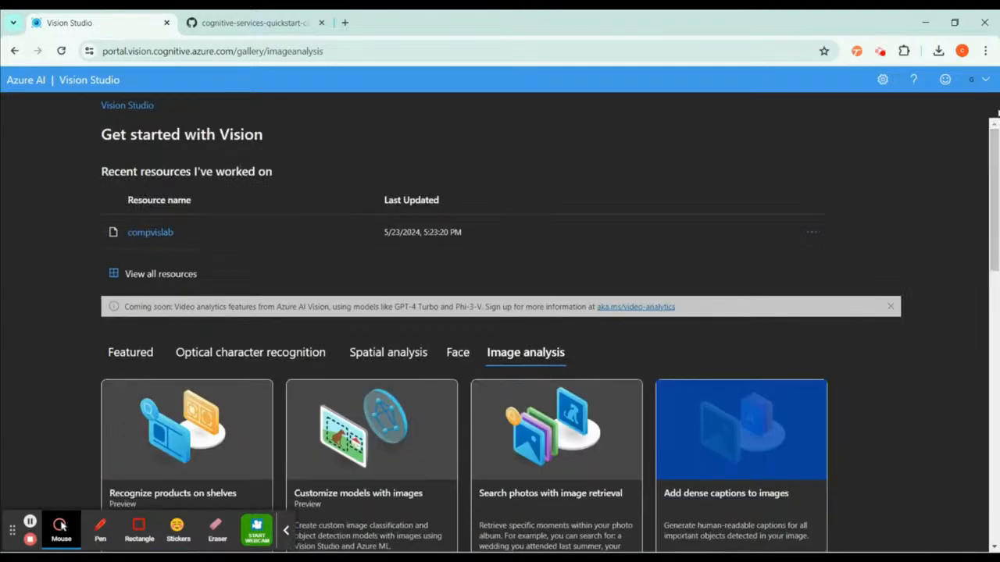
click(345, 24)
text(computer vo)
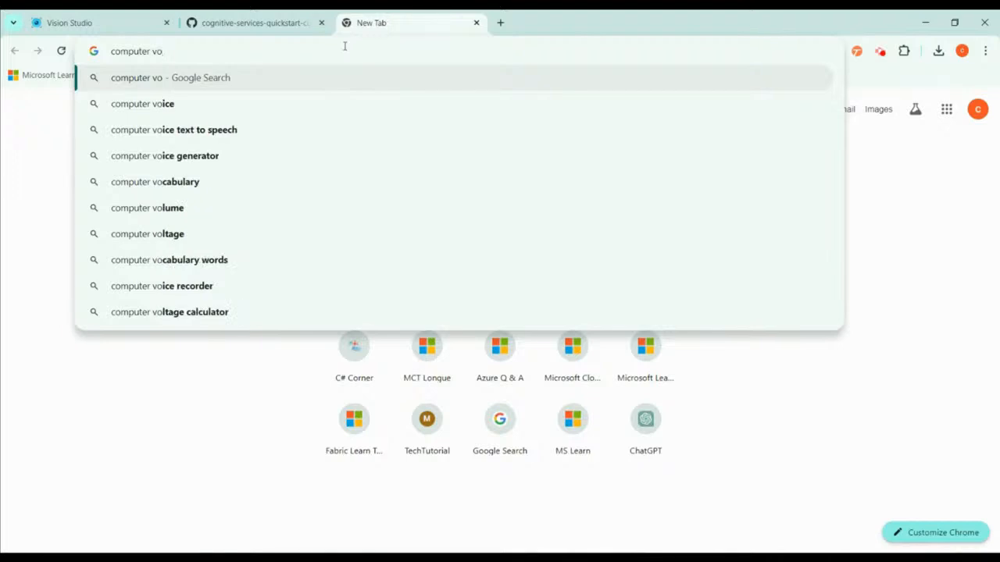
text(i)
key(BackSpace)
key(BackSpace)
key(BackSpace)
text(ision s)
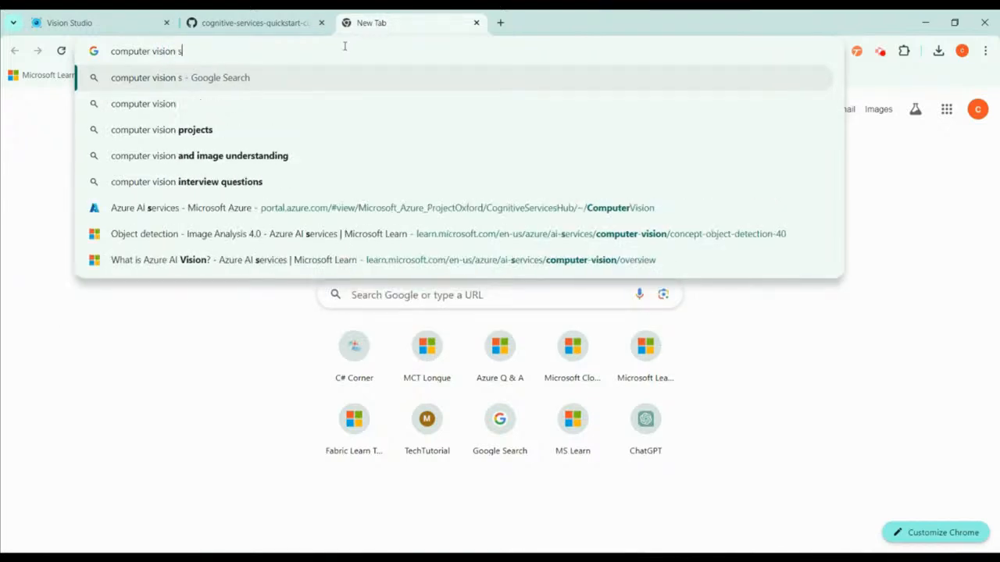
text(ubsc)
key(Down)
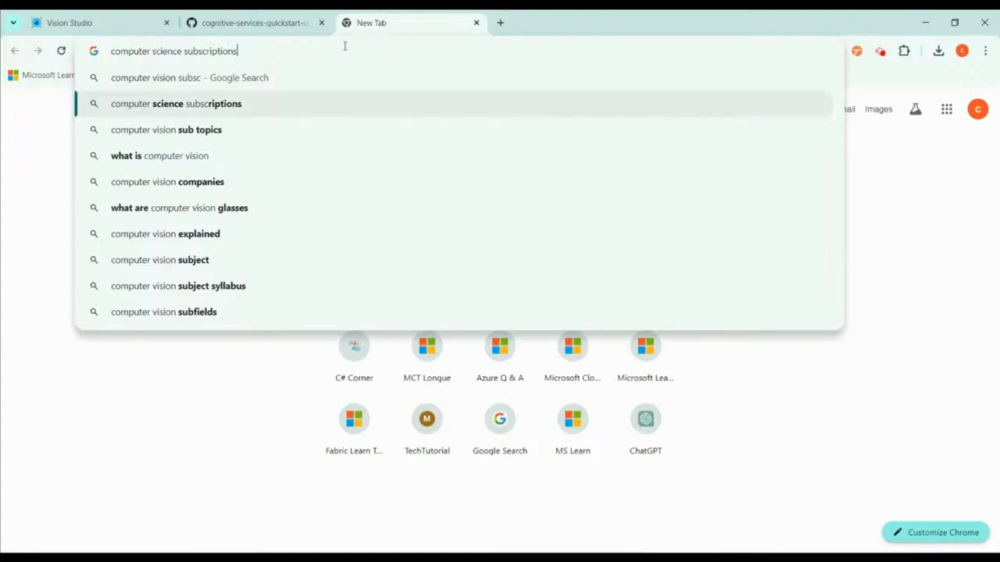
key(Return)
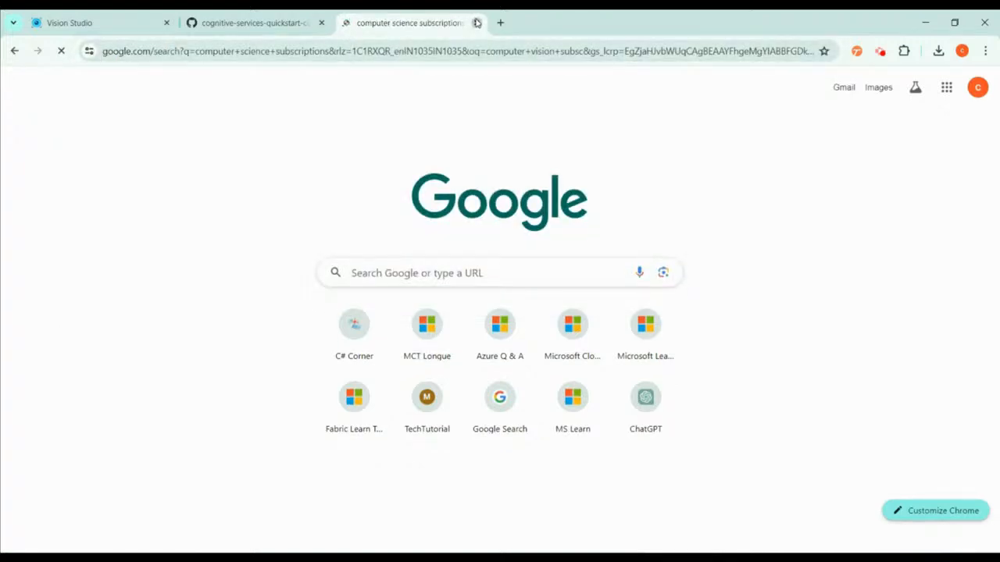
click(476, 22)
- Search Google for "computer vision subscription" in a new browser tab and open the Microsoft Azure result "Pricing - Computer Vision API"
click(342, 22)
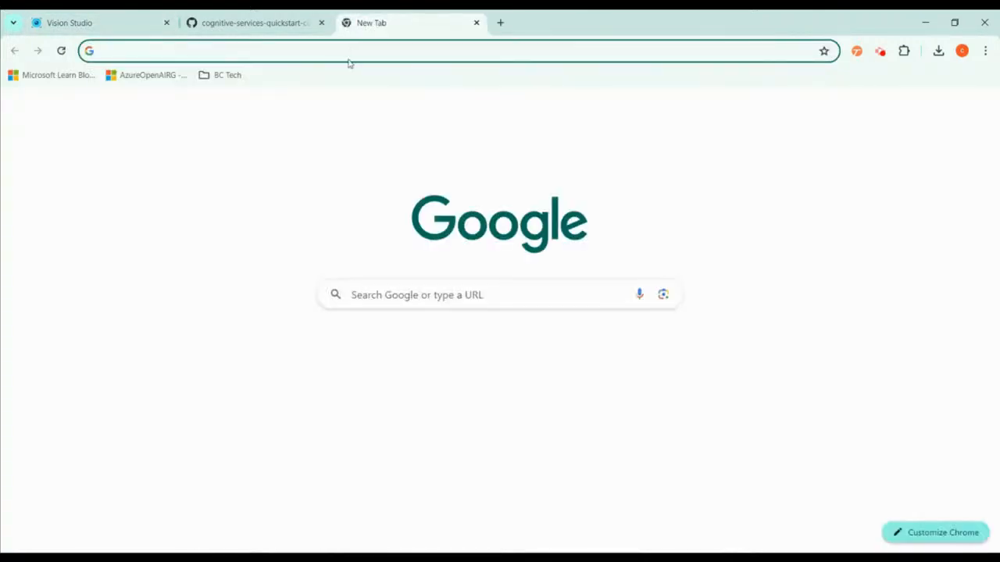
text(computer )
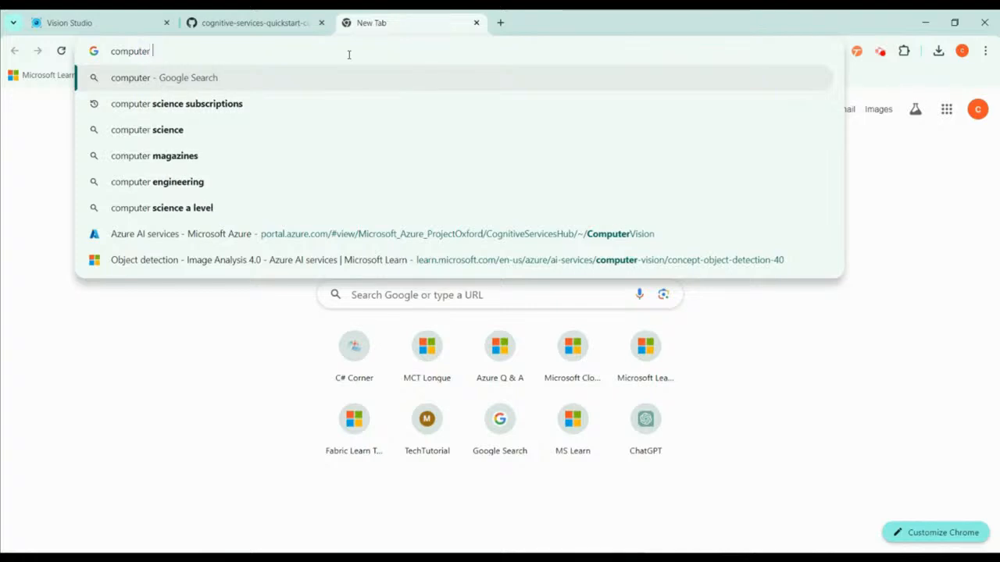
text(vision subsc)
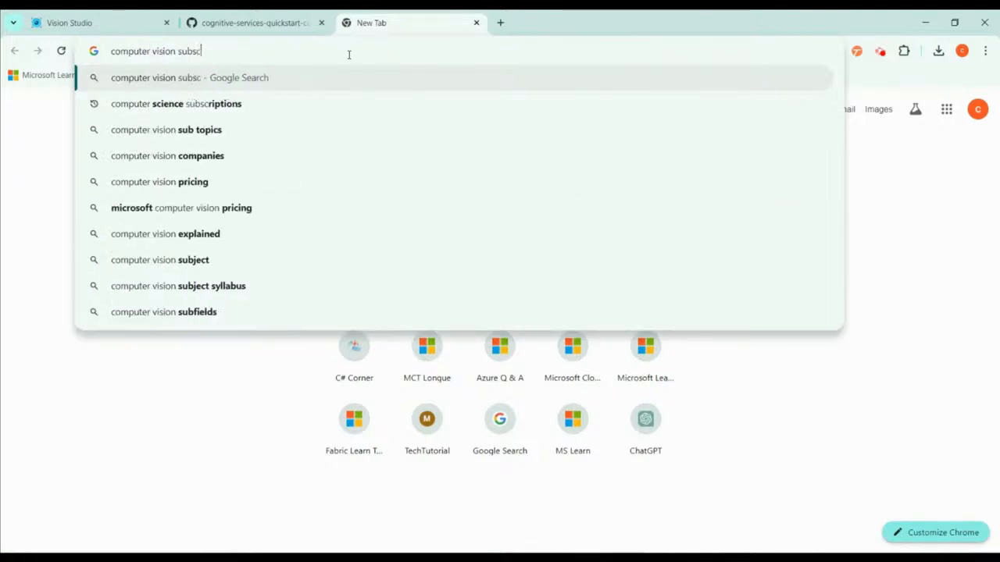
text(ription)
key(Return)
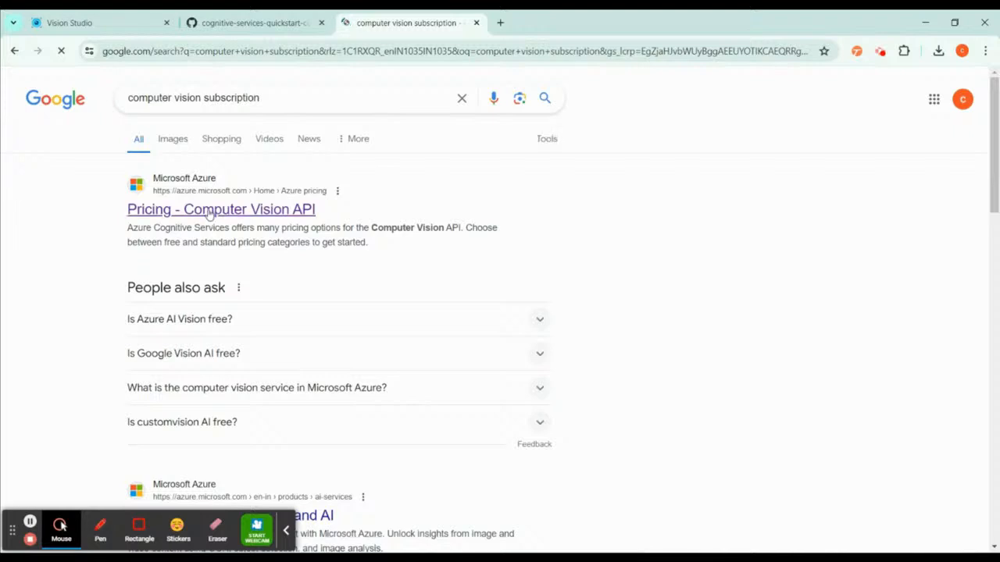
click(209, 211)
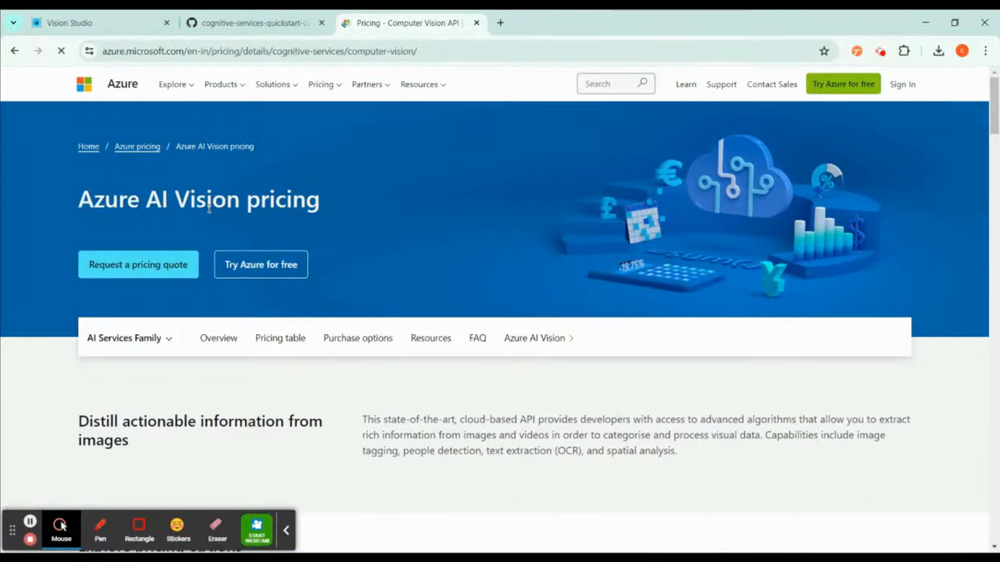
- Review the Azure AI Vision pricing tables for the Free (F0) and Standard (S1) instances, from Image Analysis to Commitment Tiers, and the region and currency filters
scroll(209, 210, down, 7)
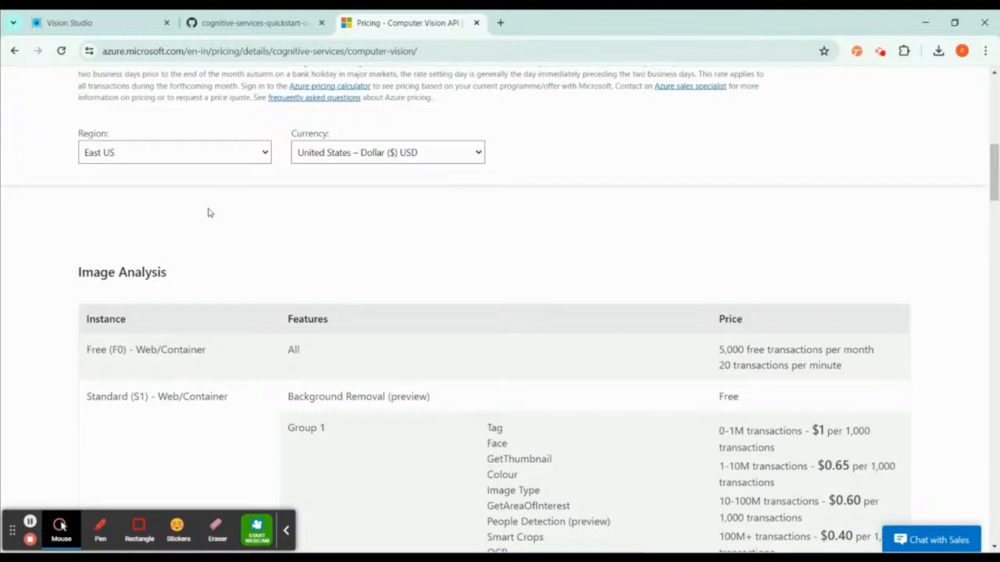
scroll(208, 212, down, 1)
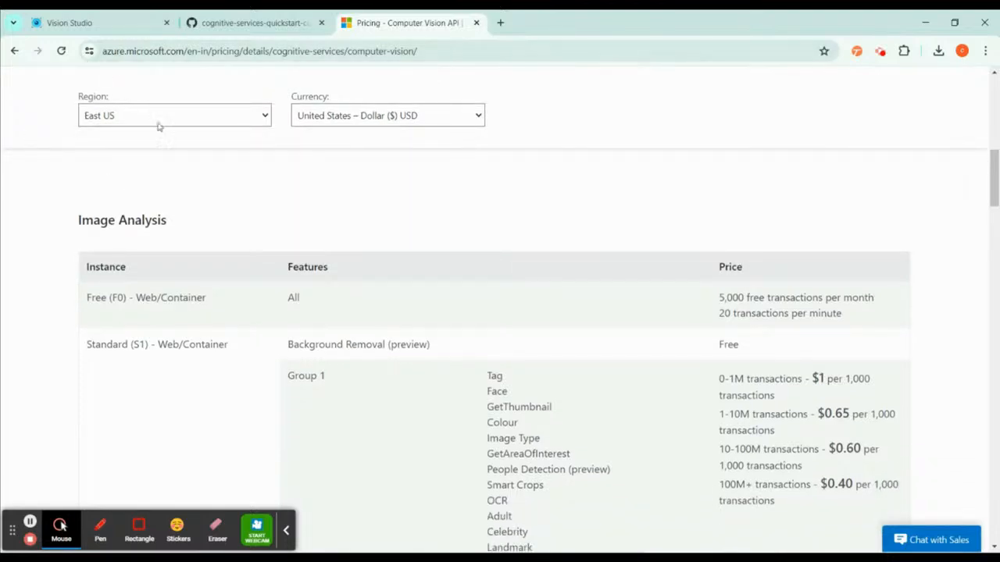
scroll(195, 160, up, 1)
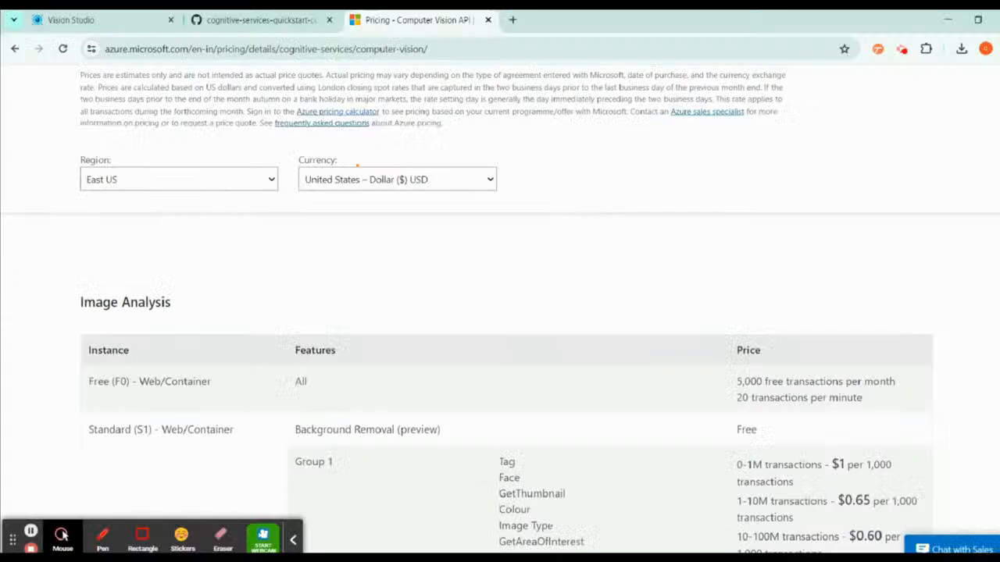
scroll(680, 211, down, 4)
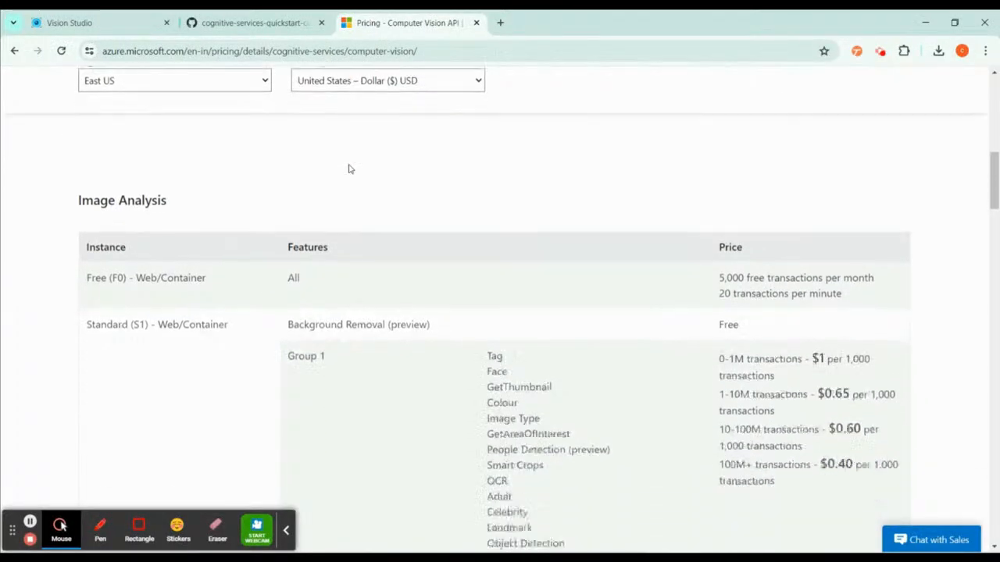
scroll(349, 169, down, 4)
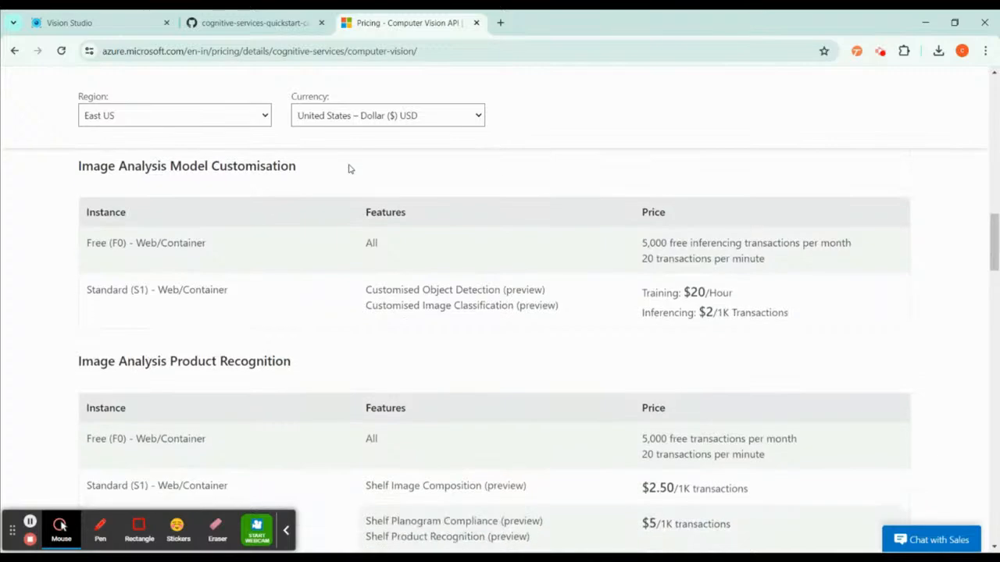
scroll(349, 169, down, 13)
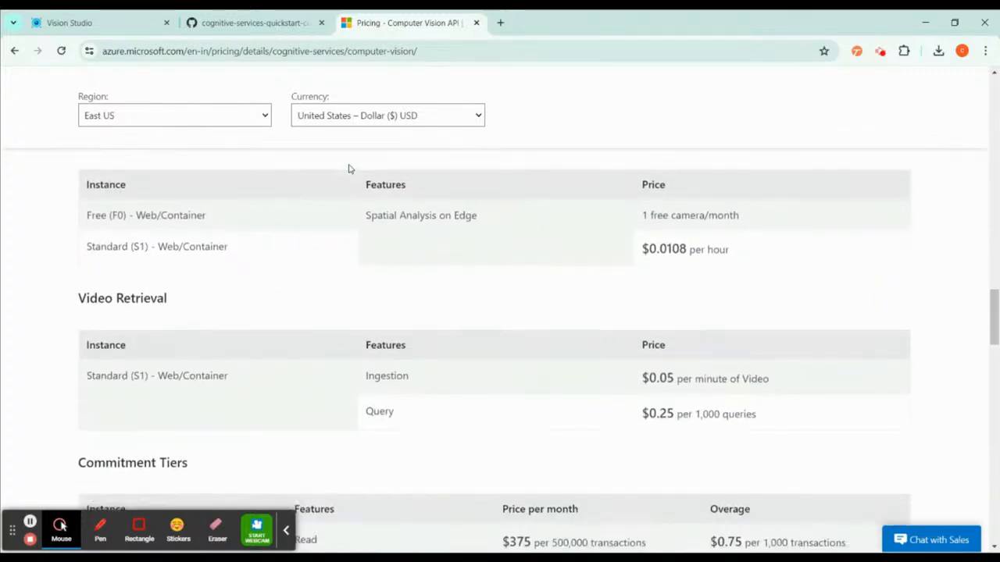
scroll(349, 168, down, 8)
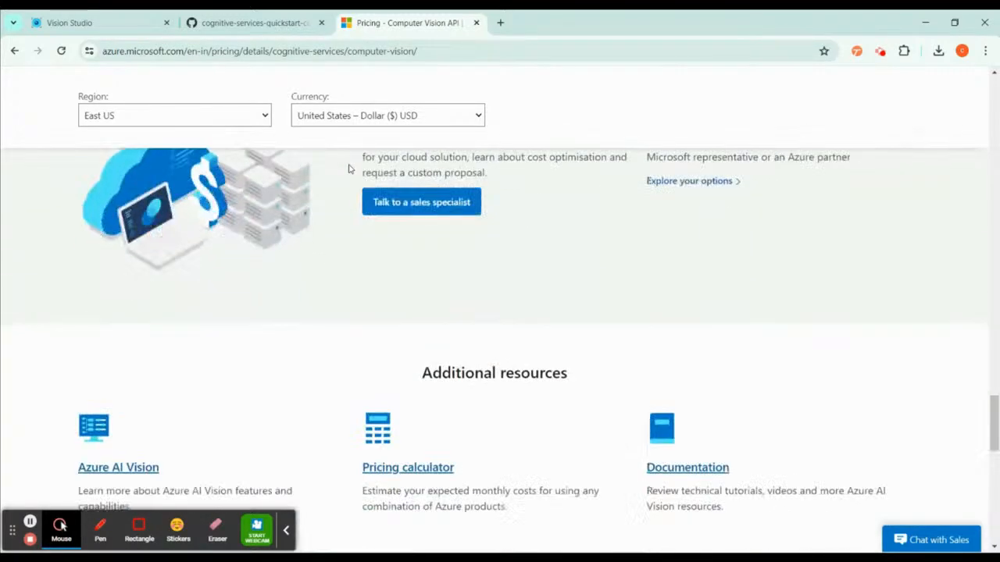
scroll(349, 169, up, 8)
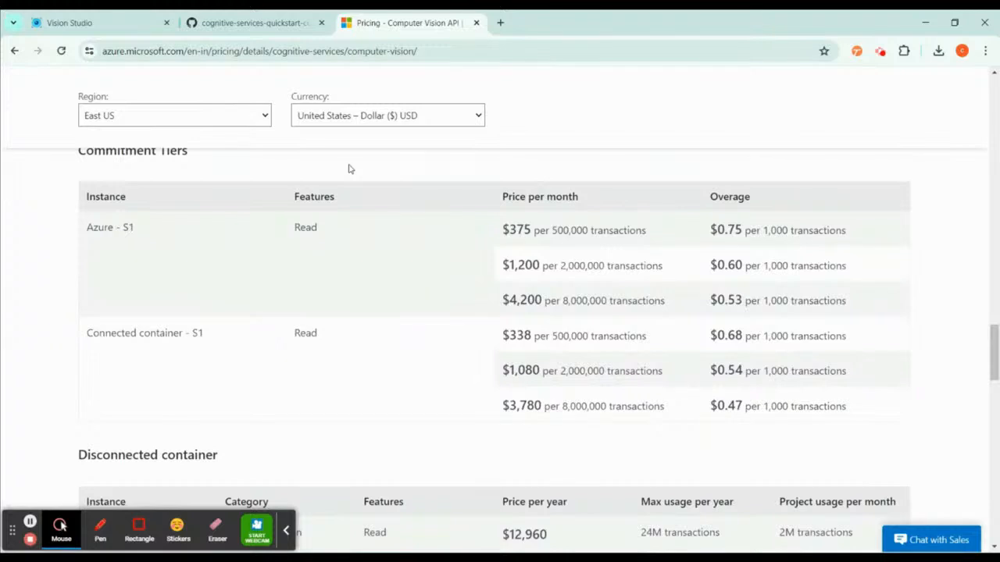
scroll(349, 169, up, 13)
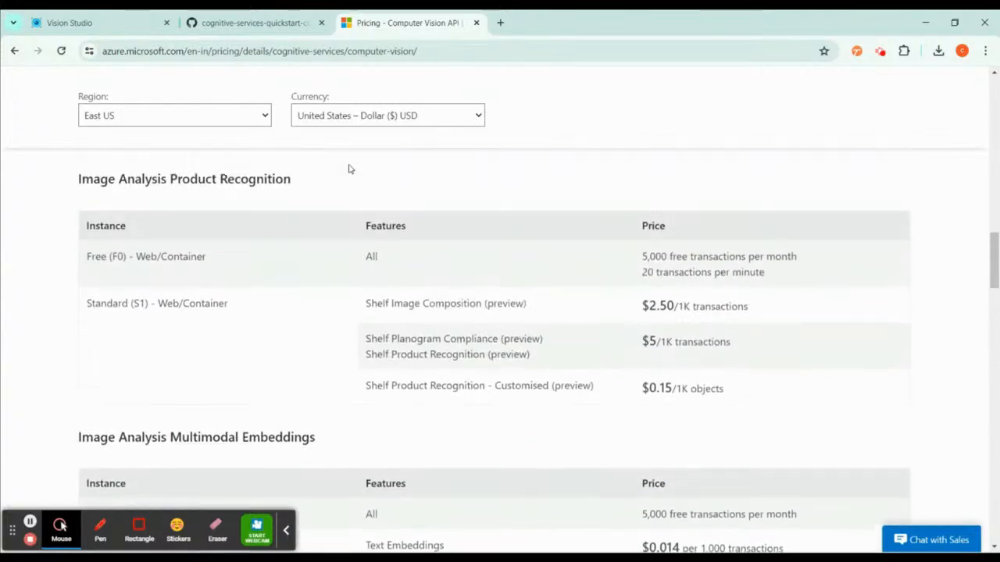
scroll(349, 169, down, 5)
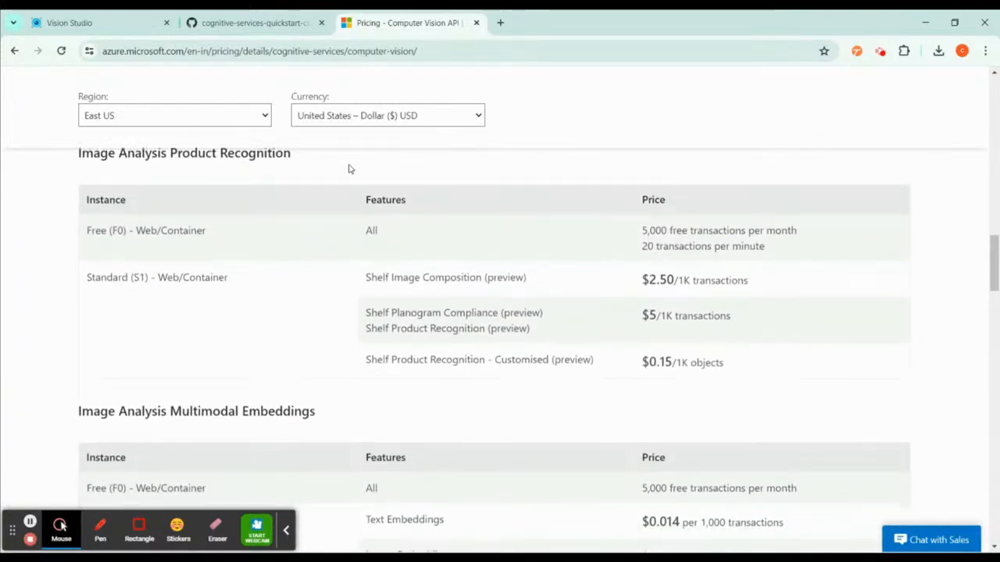
scroll(349, 168, up, 1)
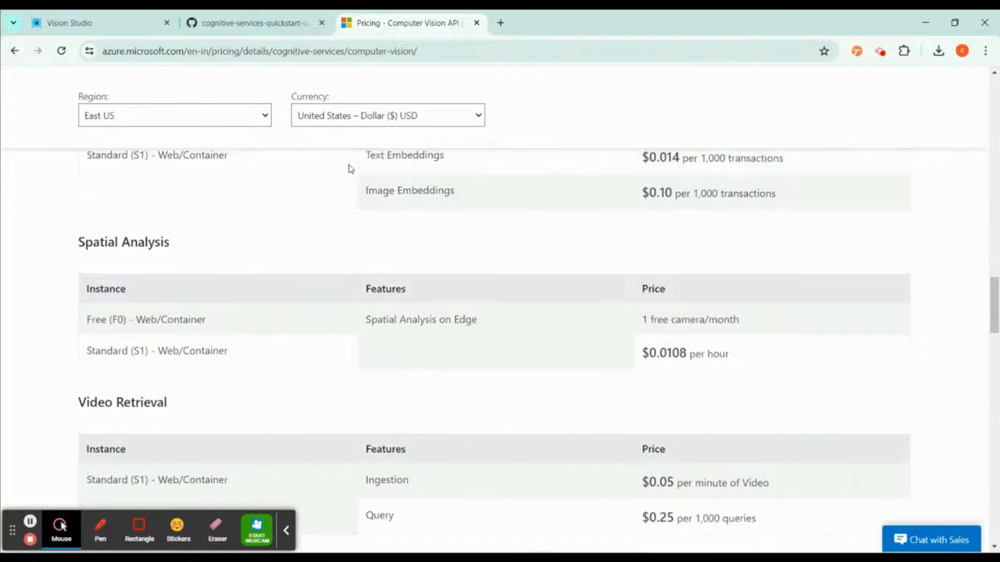
scroll(349, 168, up, 6)
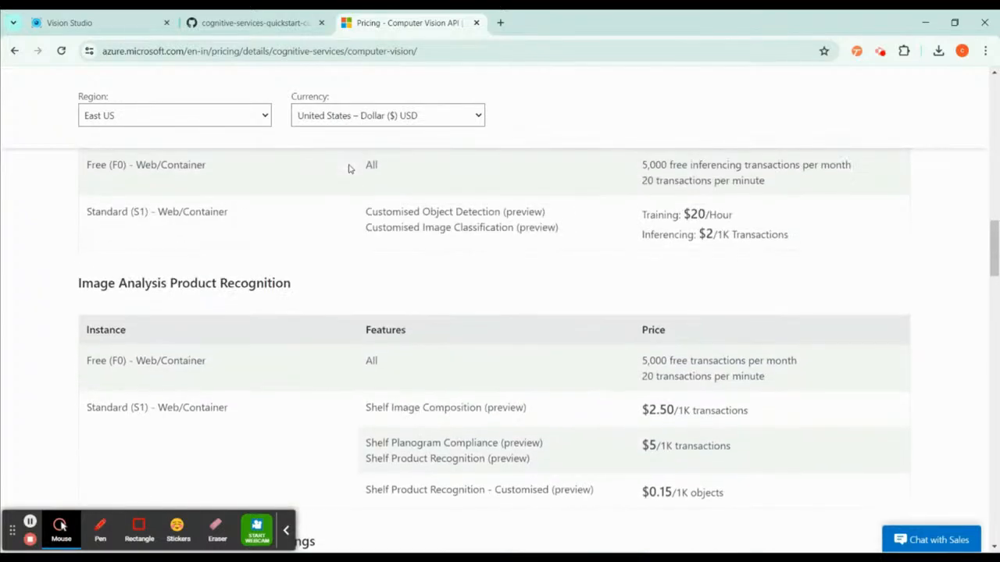
scroll(349, 168, up, 5)
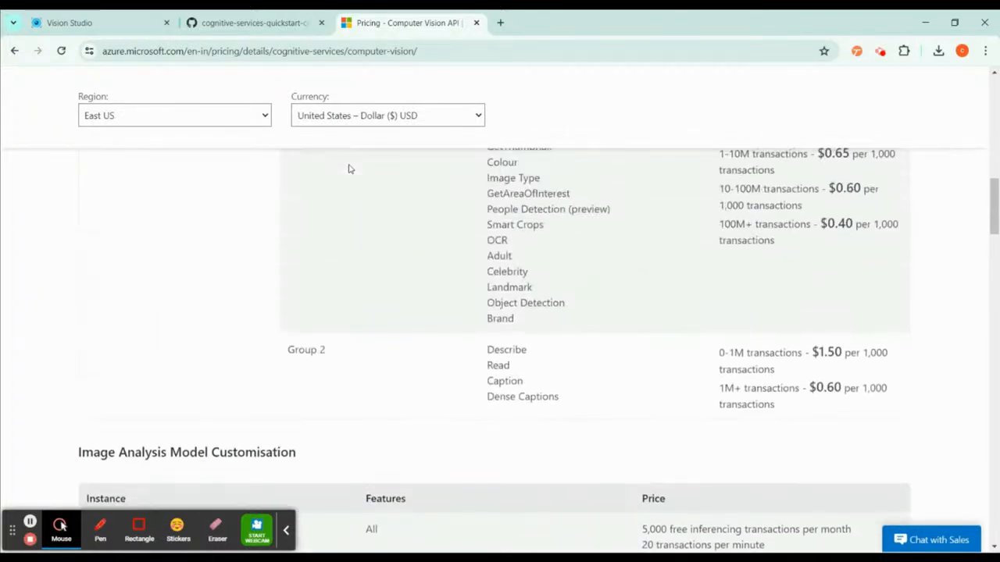
scroll(349, 169, up, 3)
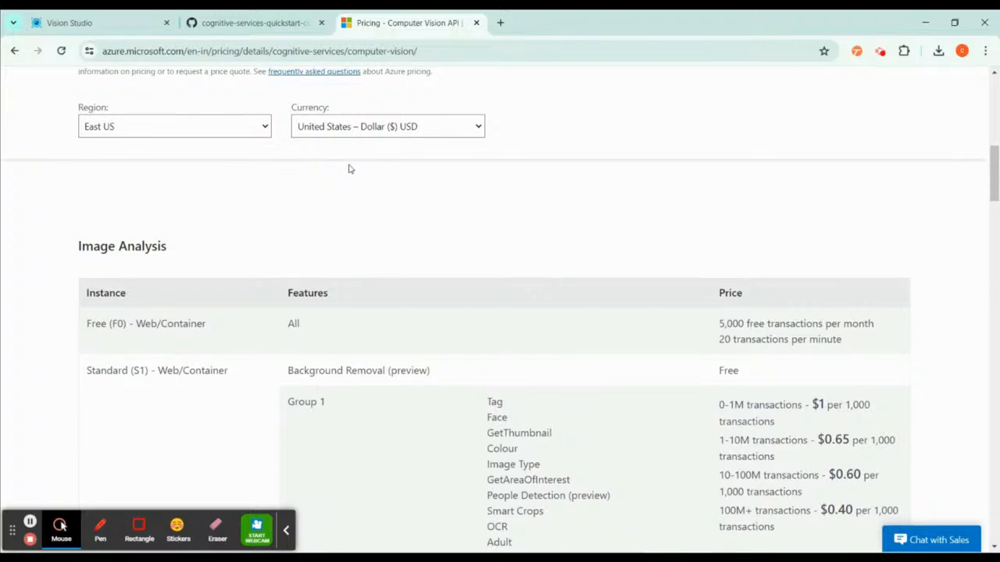
scroll(349, 169, down, 1)
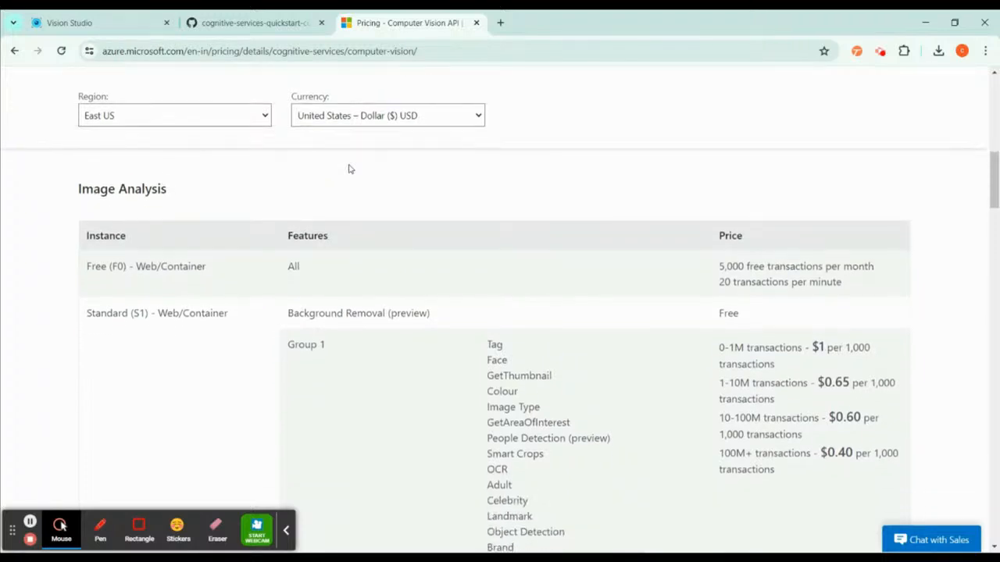
scroll(349, 169, up, 10)
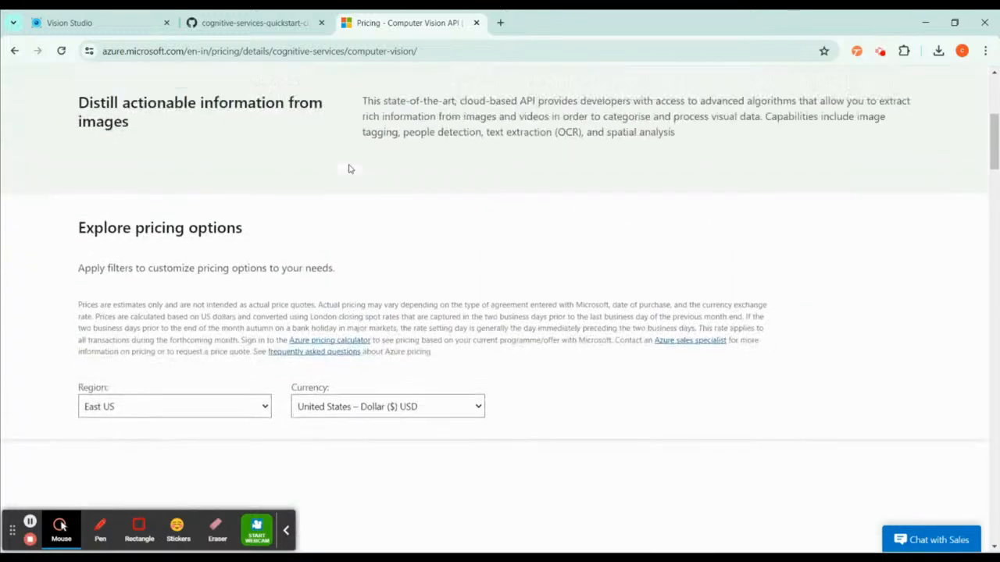